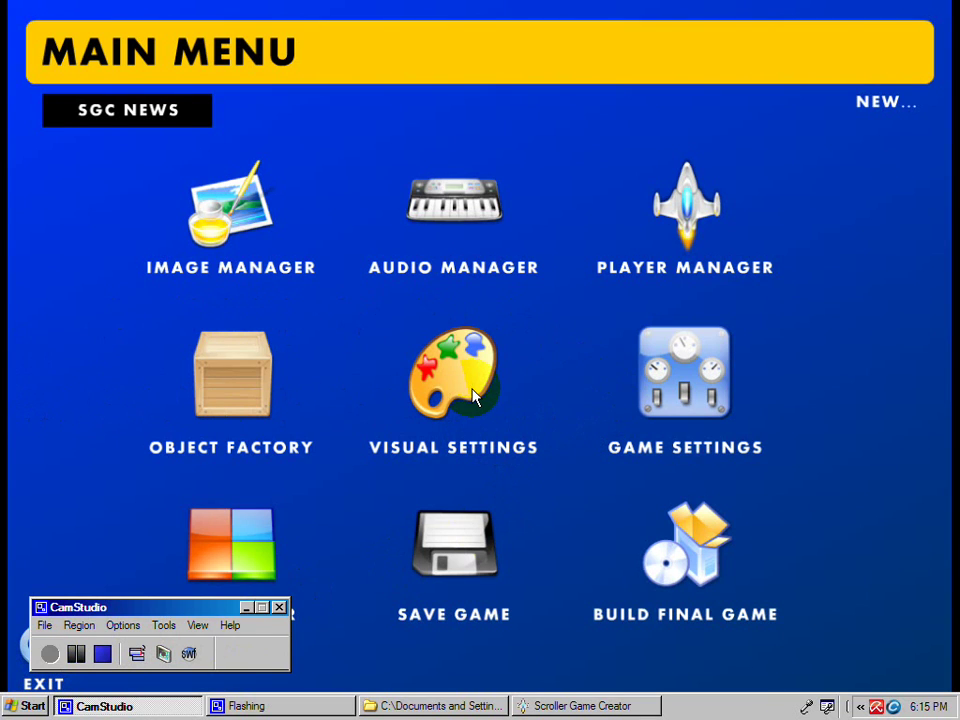
# Open the Visual Settings page from the Main Menu
pyautogui.click(474, 393)
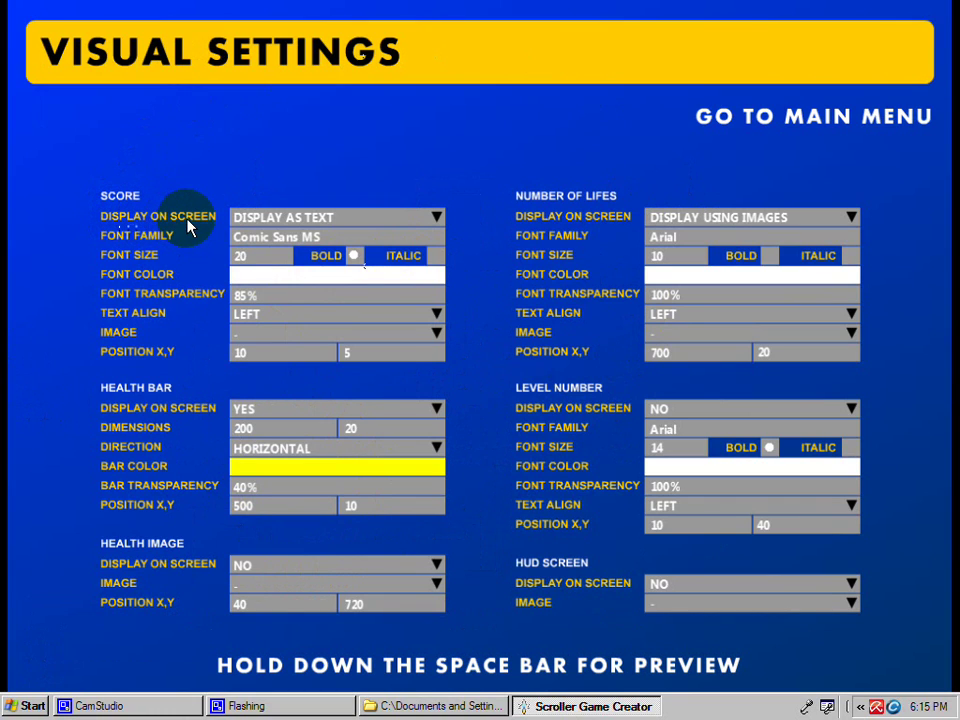
# Check the score display and font options, keeping text display and Comic Sans MS
pyautogui.click(438, 228)
pyautogui.click(438, 228)
pyautogui.click(438, 228)
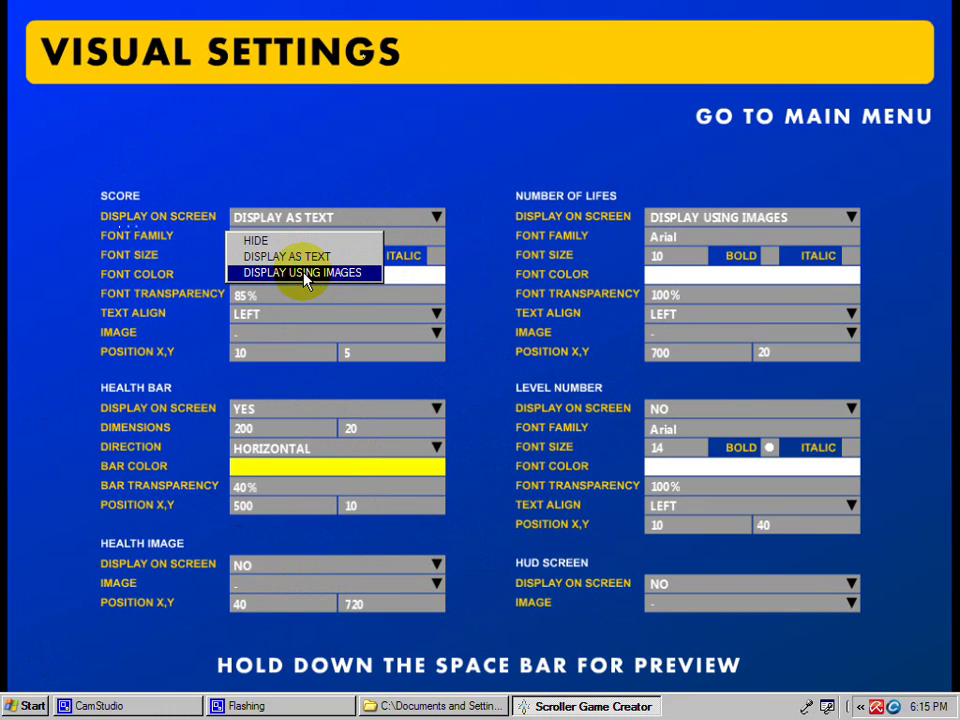
pyautogui.click(456, 184)
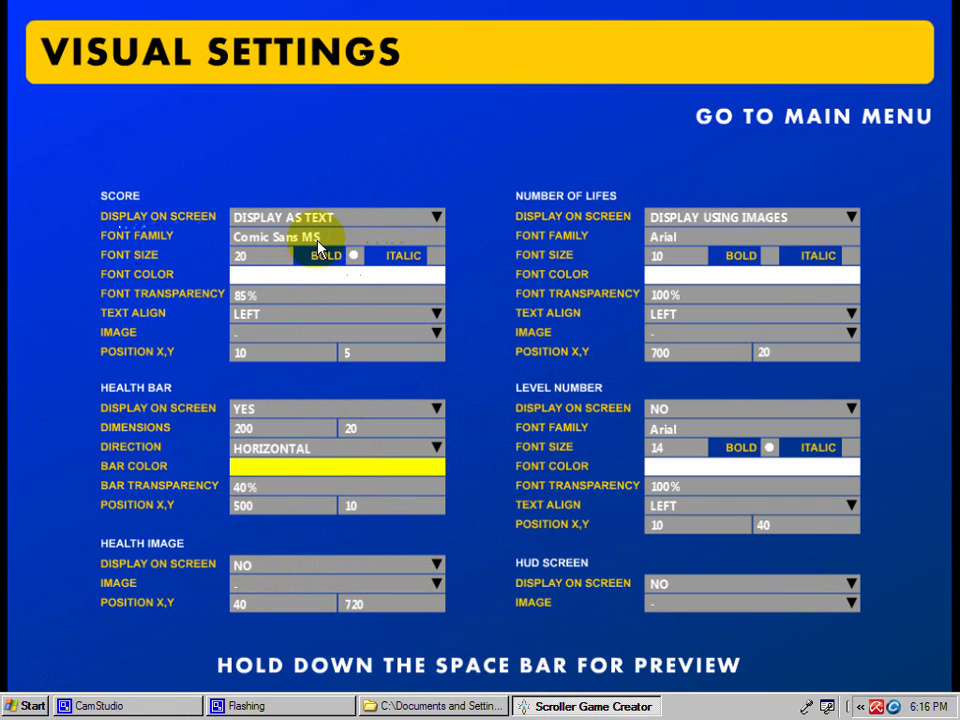
pyautogui.click(434, 242)
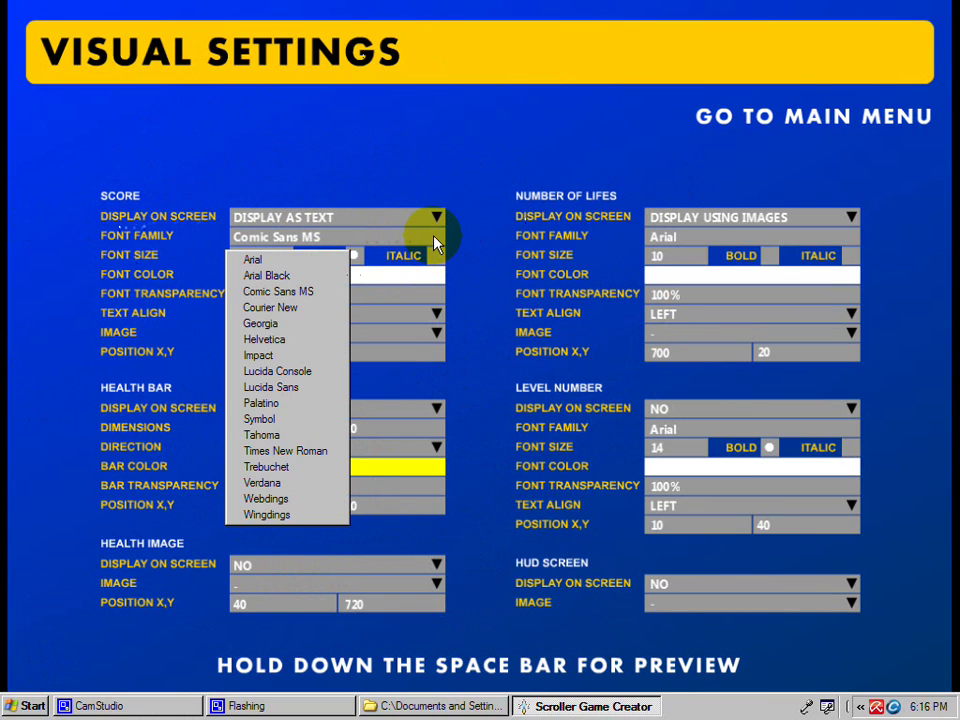
pyautogui.click(431, 242)
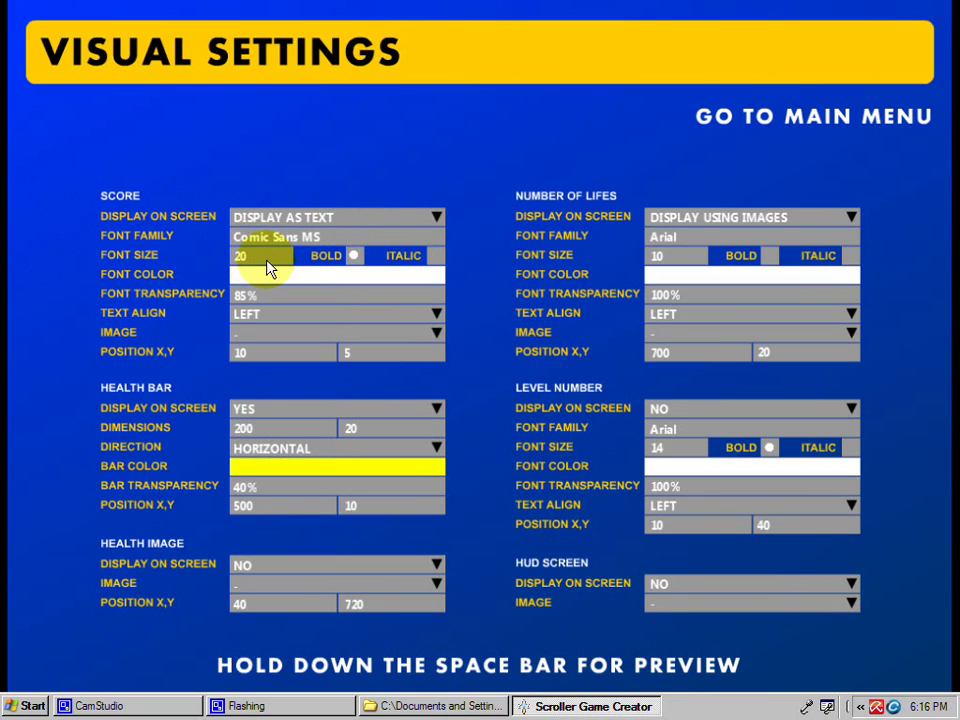
# Make the score italic and cancel the colour change, leaving it white
pyautogui.click(433, 256)
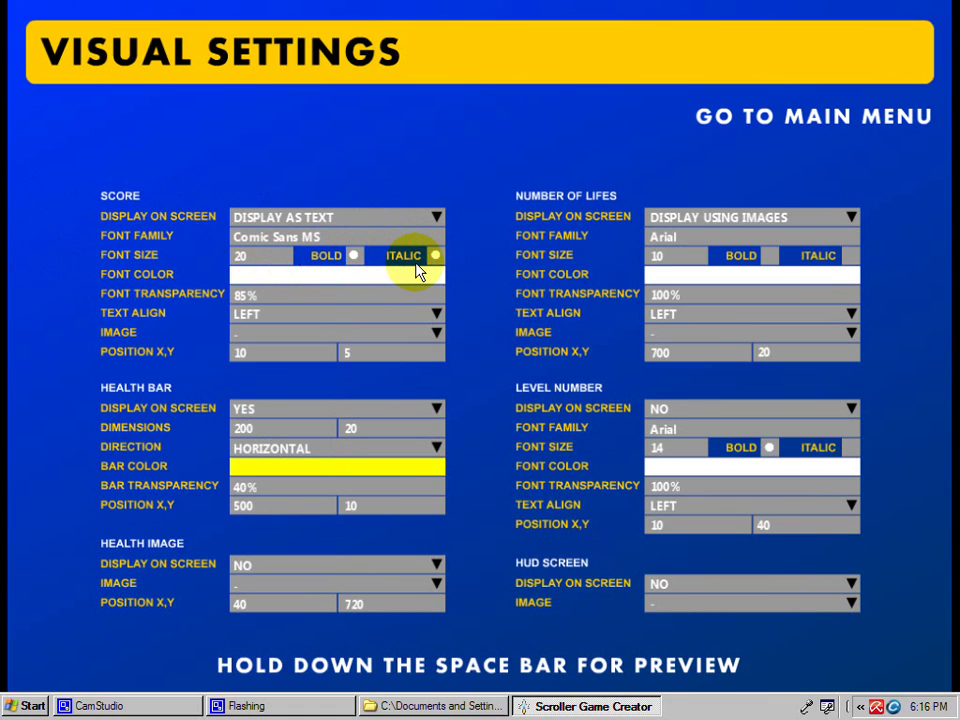
pyautogui.click(347, 275)
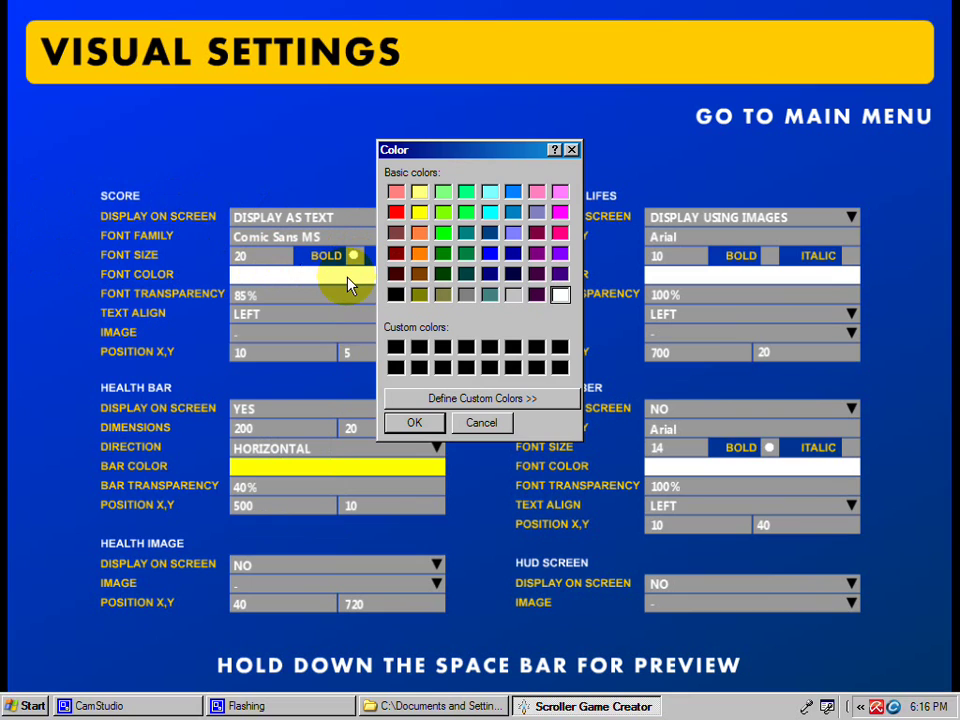
pyautogui.click(512, 273)
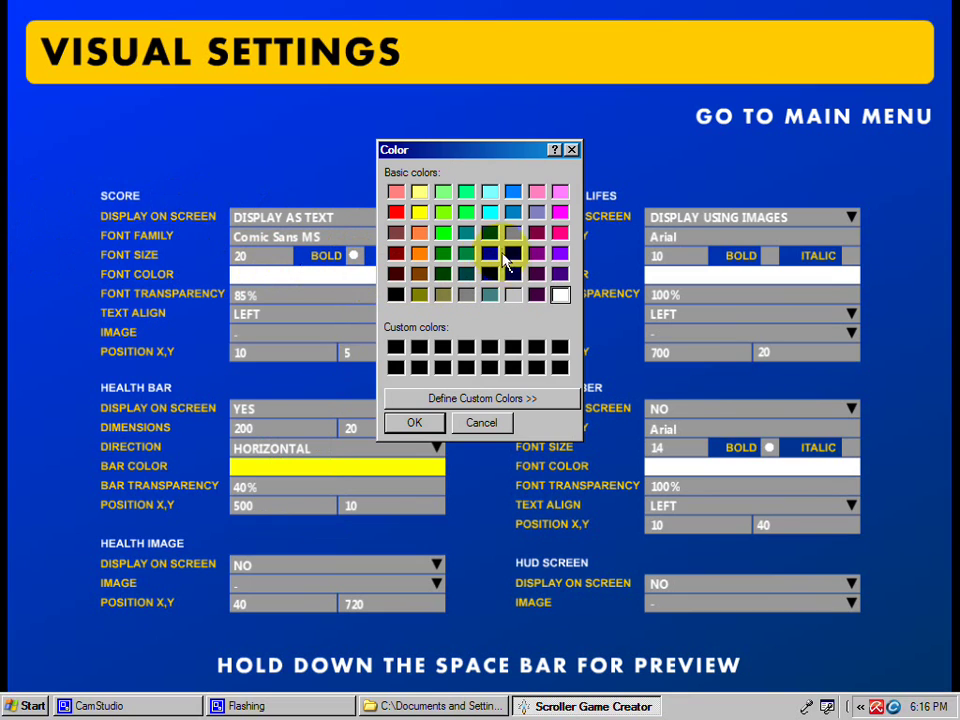
pyautogui.click(471, 424)
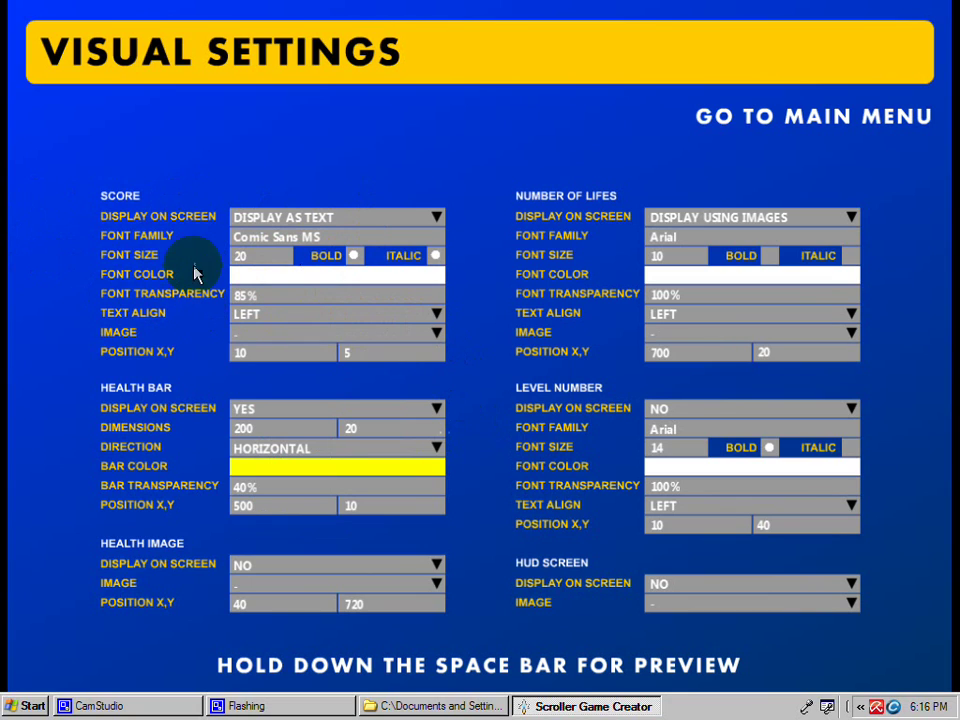
pyautogui.click(436, 314)
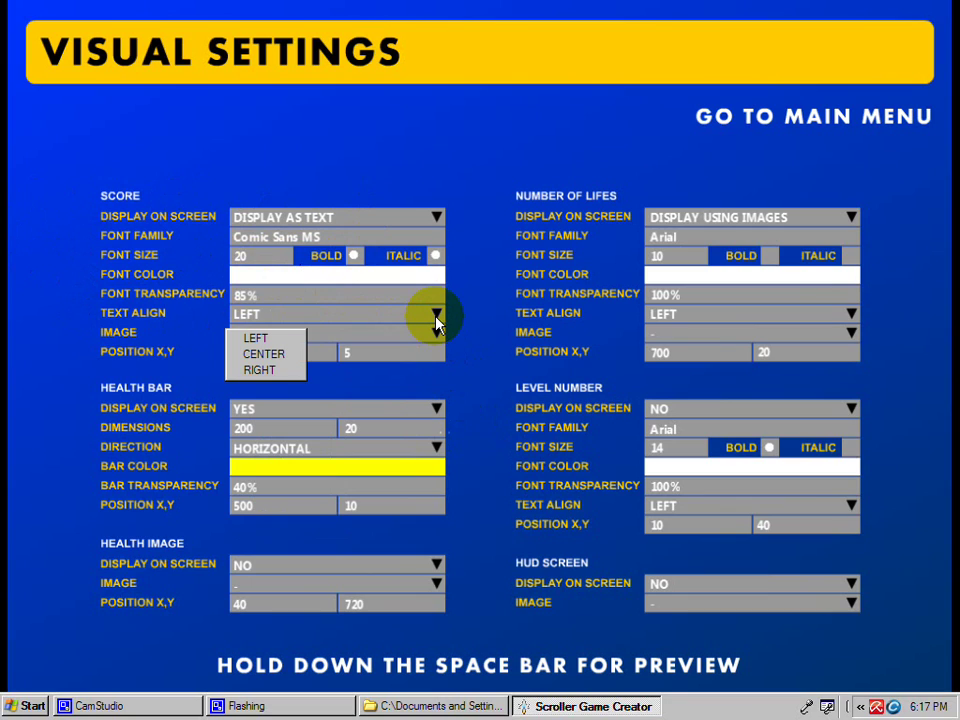
pyautogui.click(436, 316)
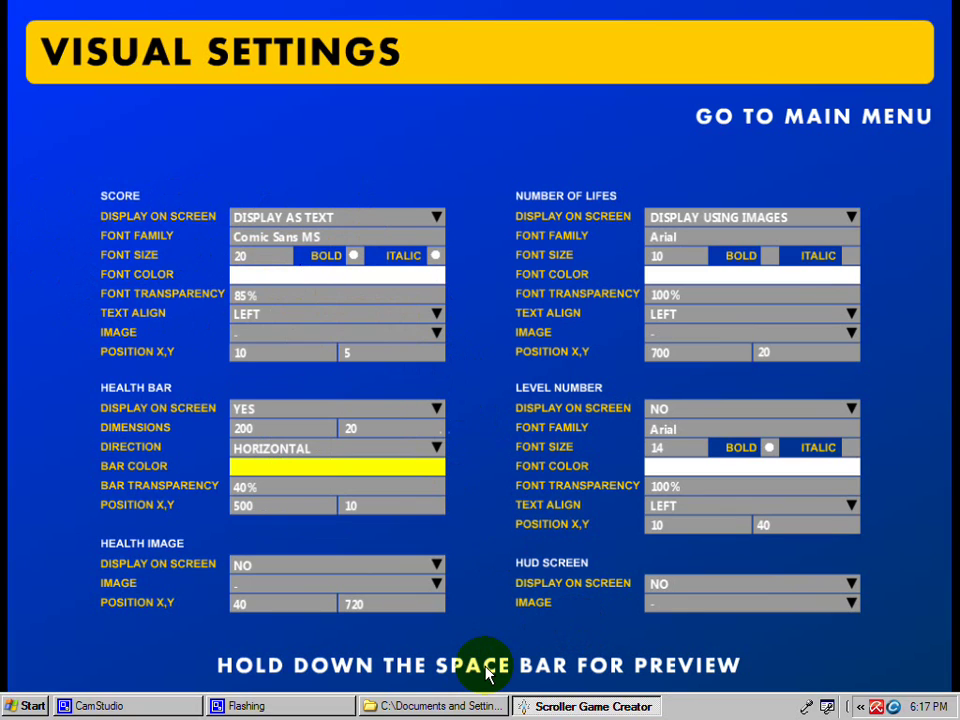
pyautogui.press('space')
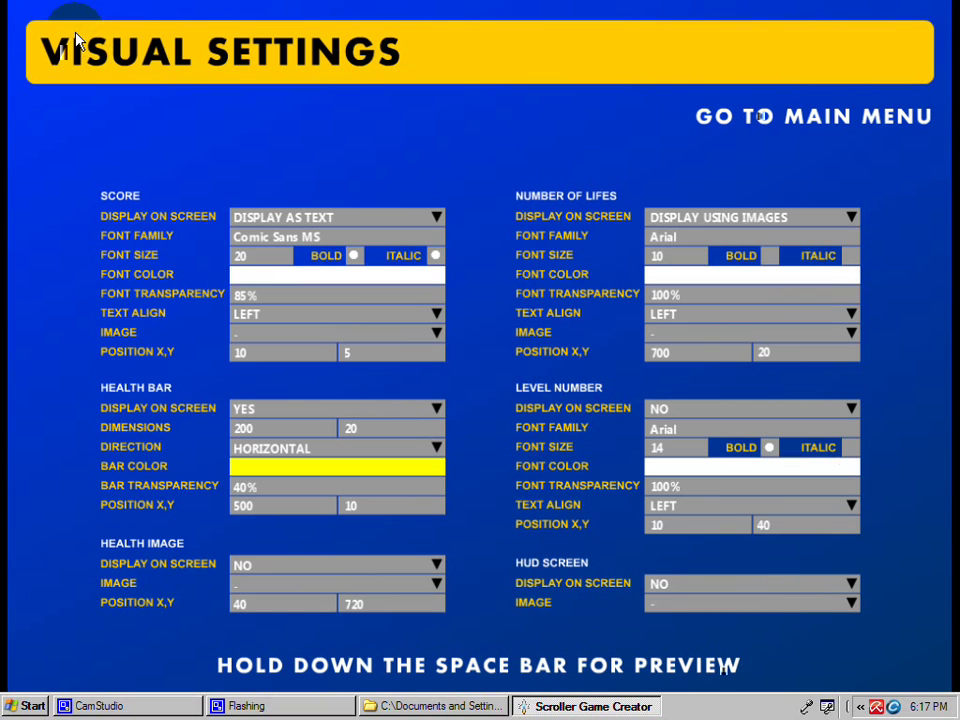
pyautogui.click(430, 320)
pyautogui.click(264, 356)
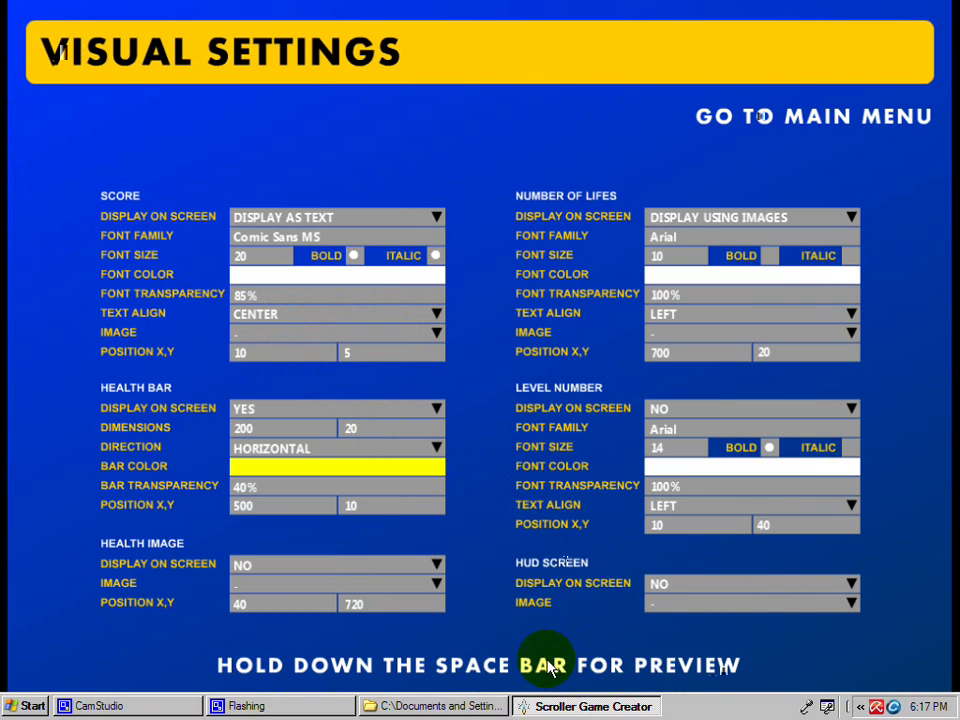
pyautogui.press('space')
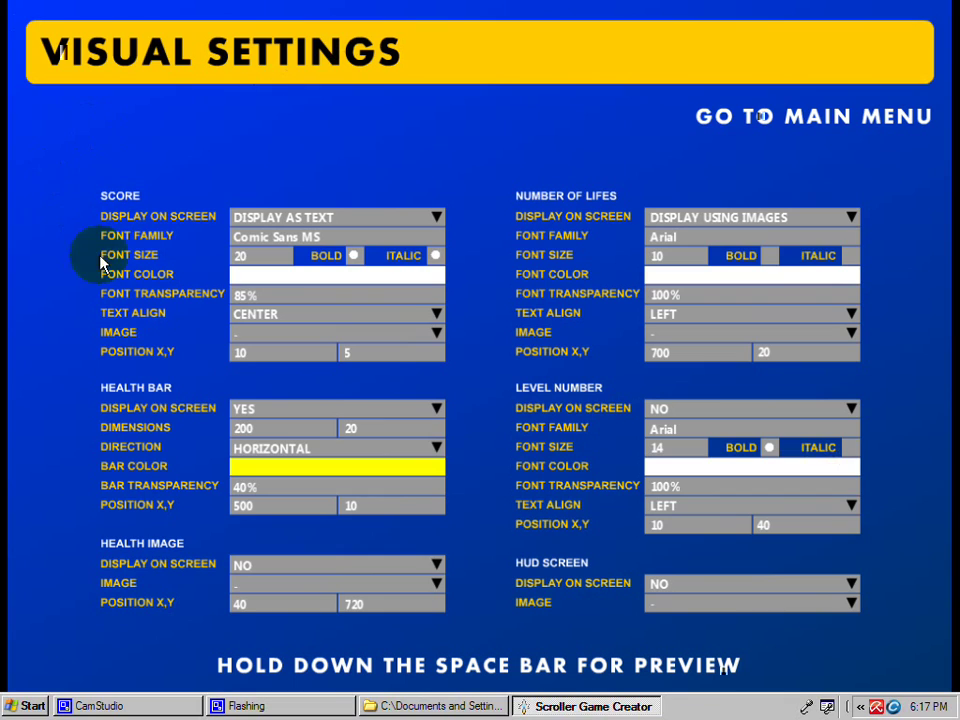
pyautogui.click(432, 320)
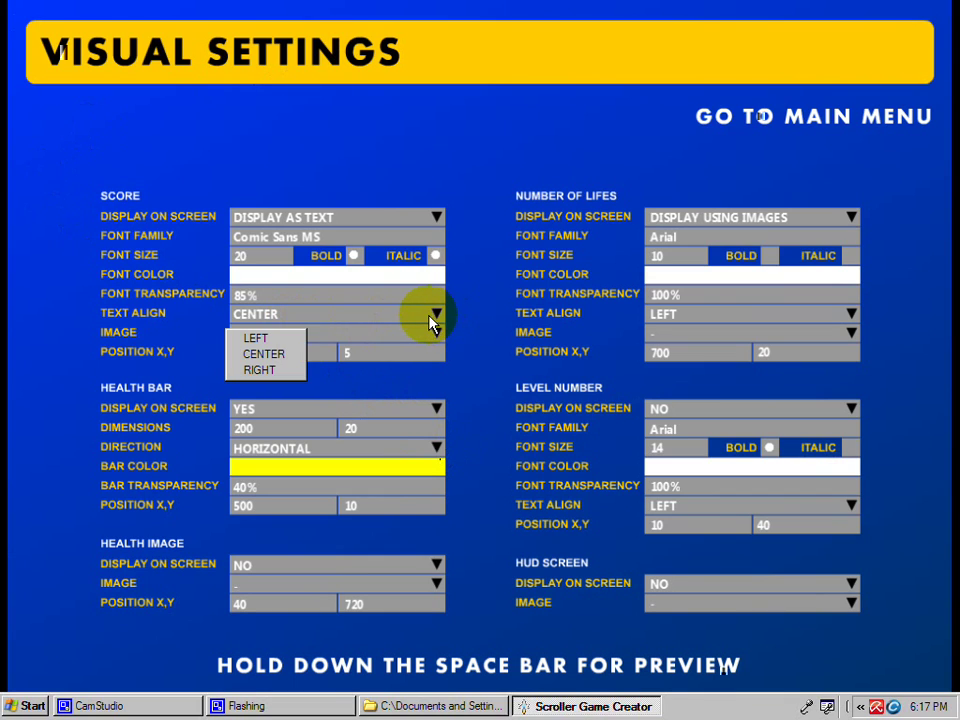
pyautogui.click(300, 369)
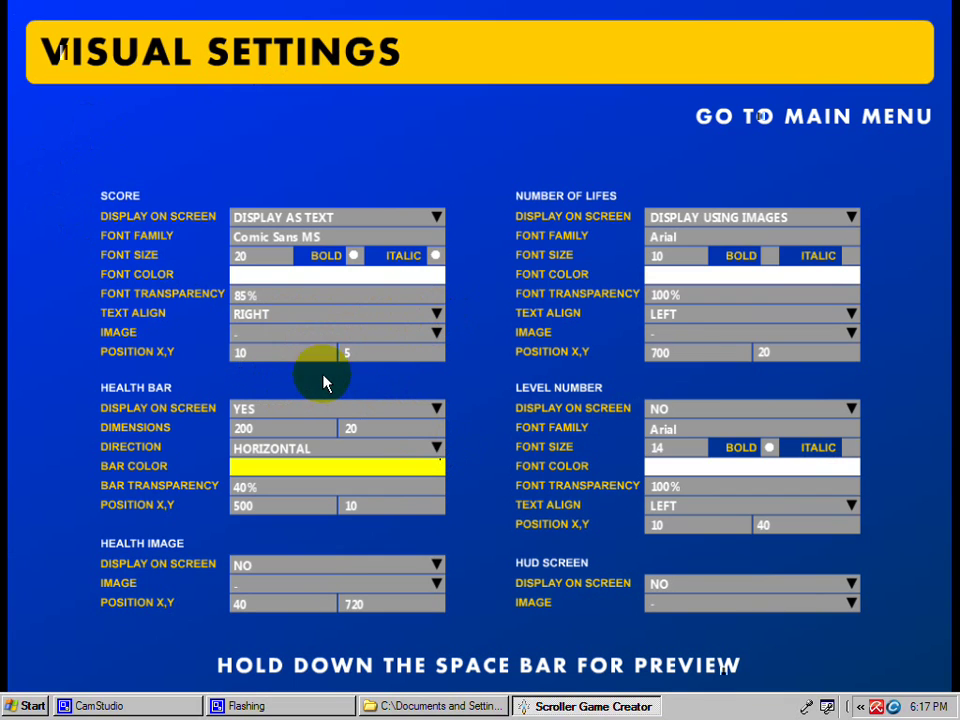
pyautogui.press('space')
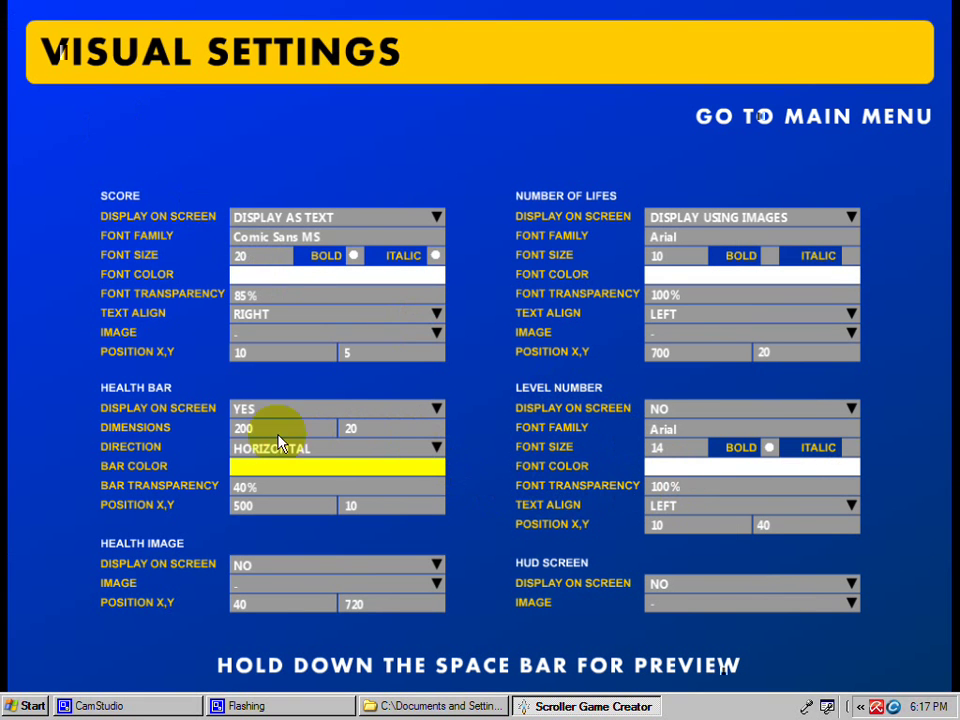
pyautogui.click(436, 322)
pyautogui.click(300, 338)
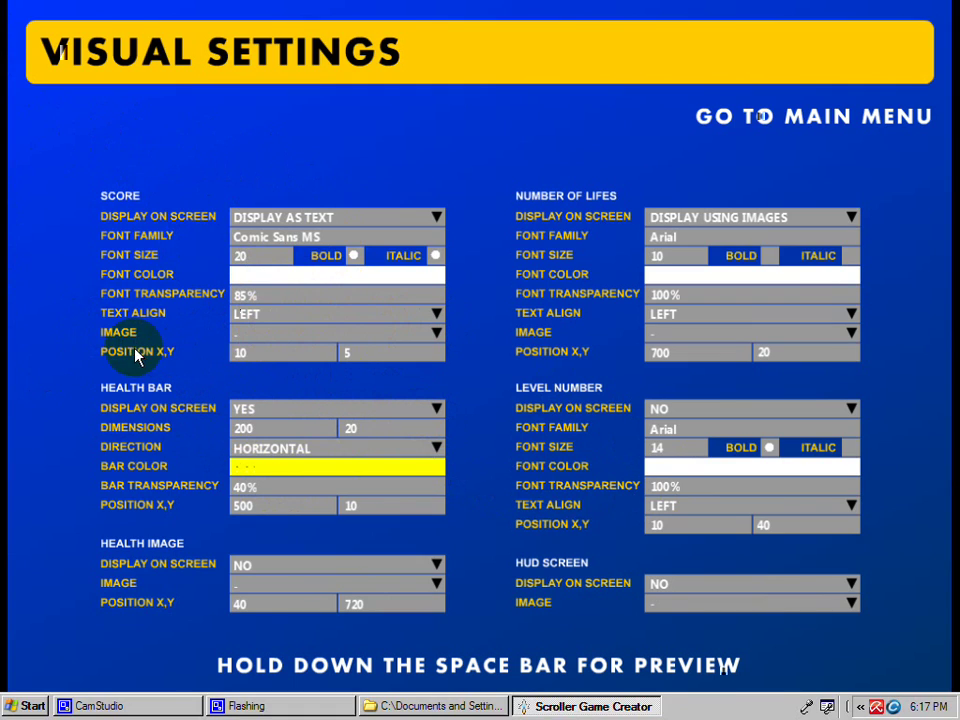
pyautogui.click(258, 366)
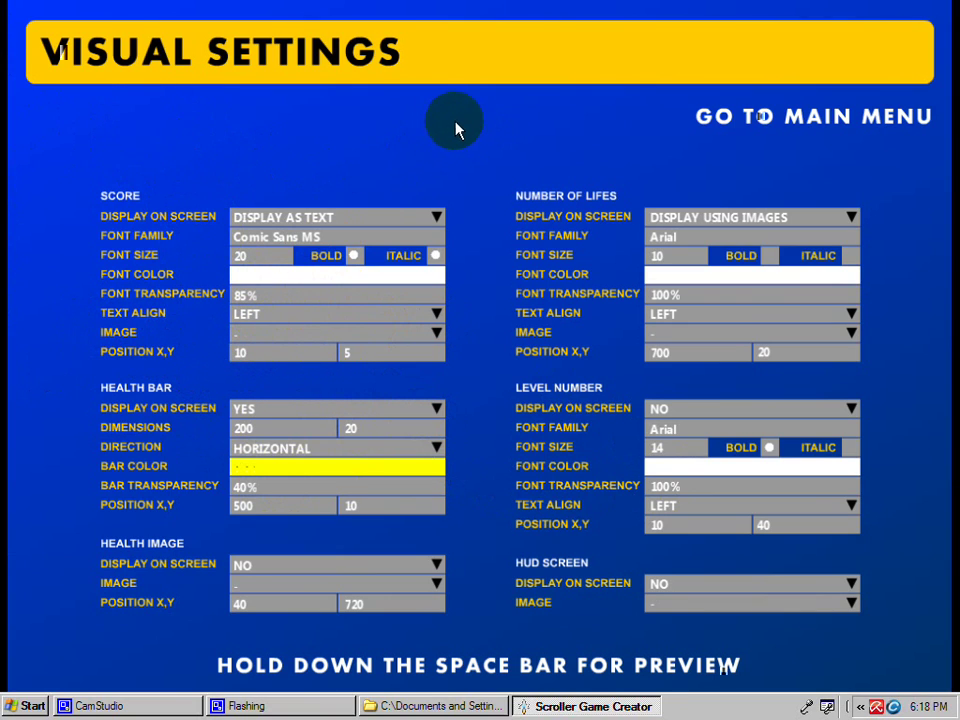
# Review the health bar display options and preview it set to vertical
pyautogui.click(282, 440)
pyautogui.click(221, 331)
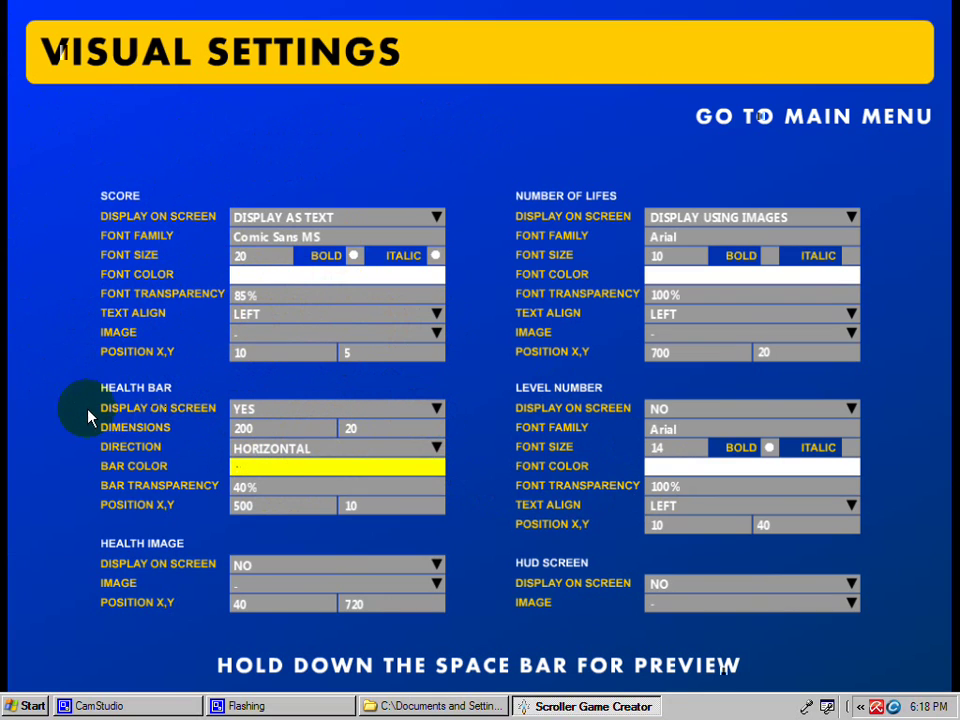
pyautogui.click(423, 416)
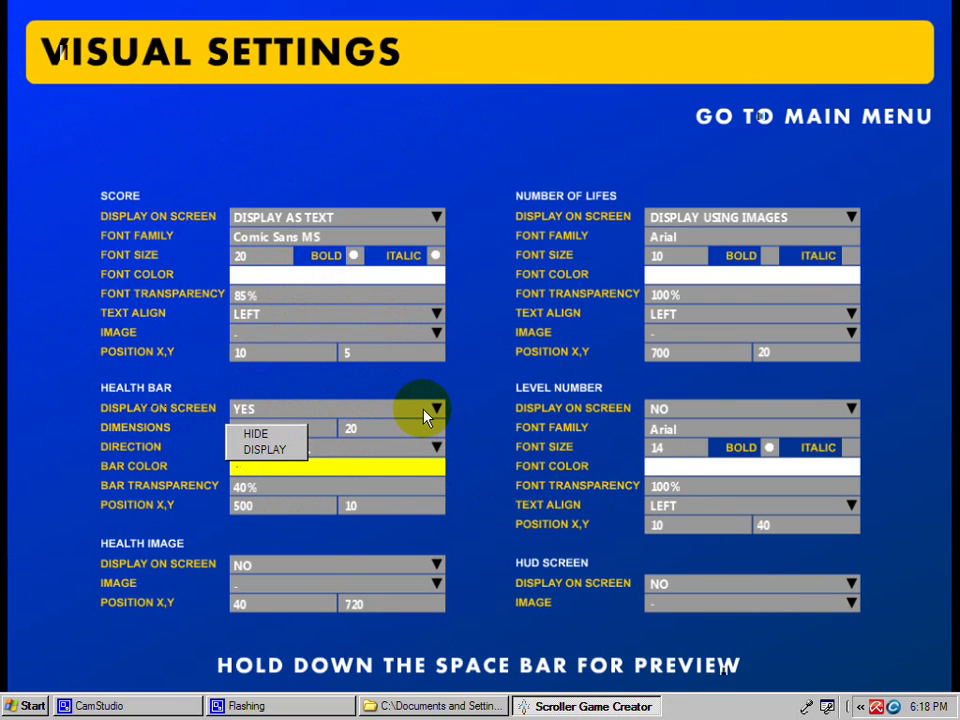
pyautogui.click(423, 416)
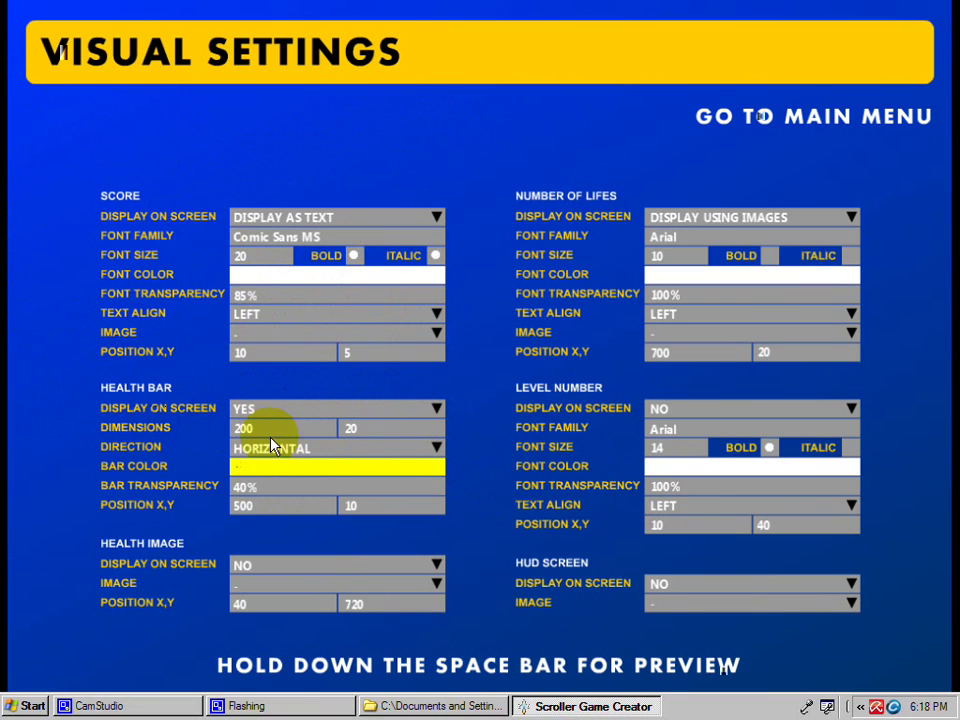
pyautogui.click(419, 450)
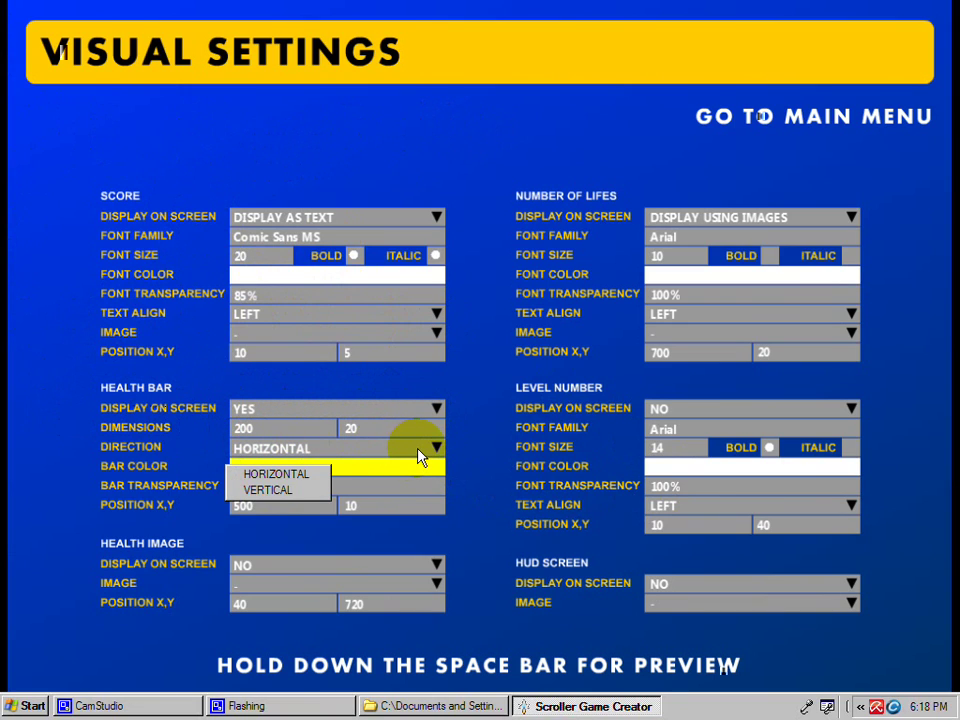
pyautogui.click(301, 491)
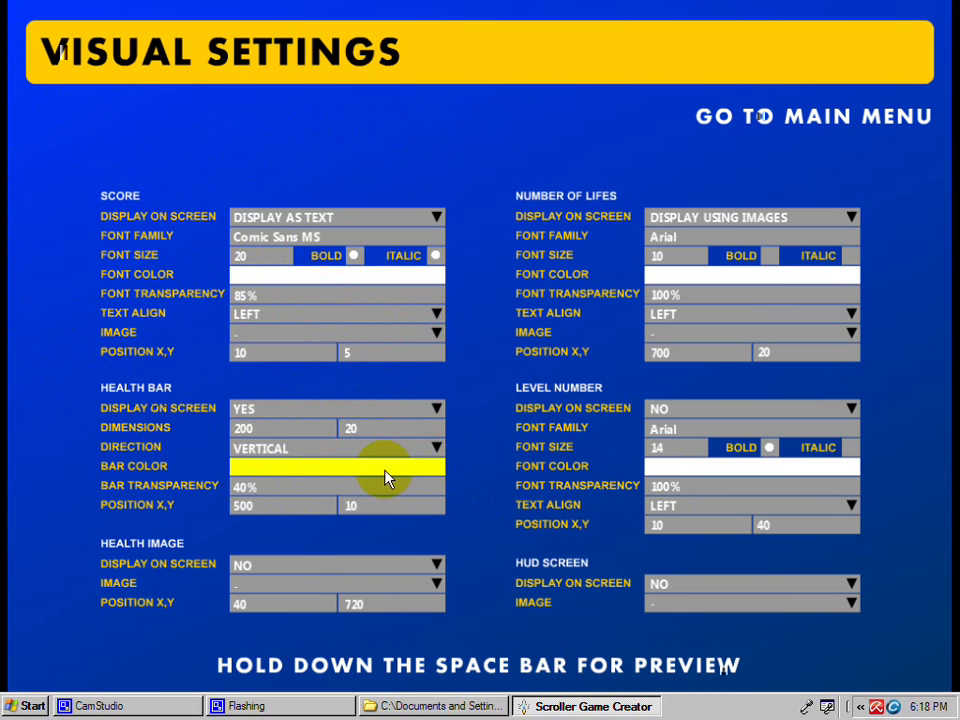
pyautogui.press('space')
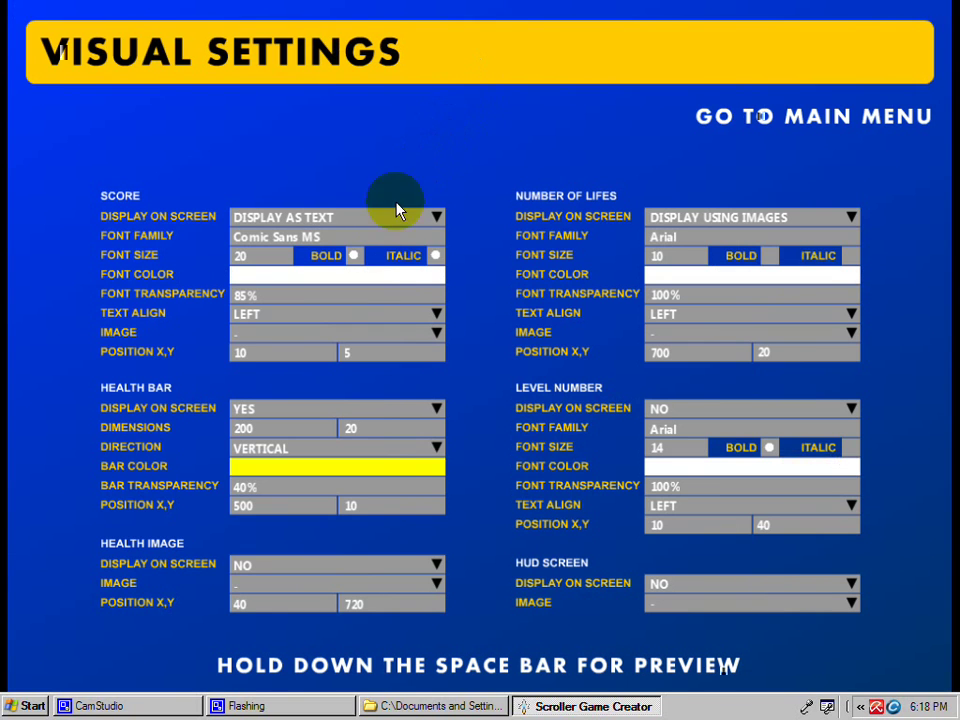
# Set the health bar direction to HORIZONTAL and preview it, keeping it yellow
pyautogui.click(432, 452)
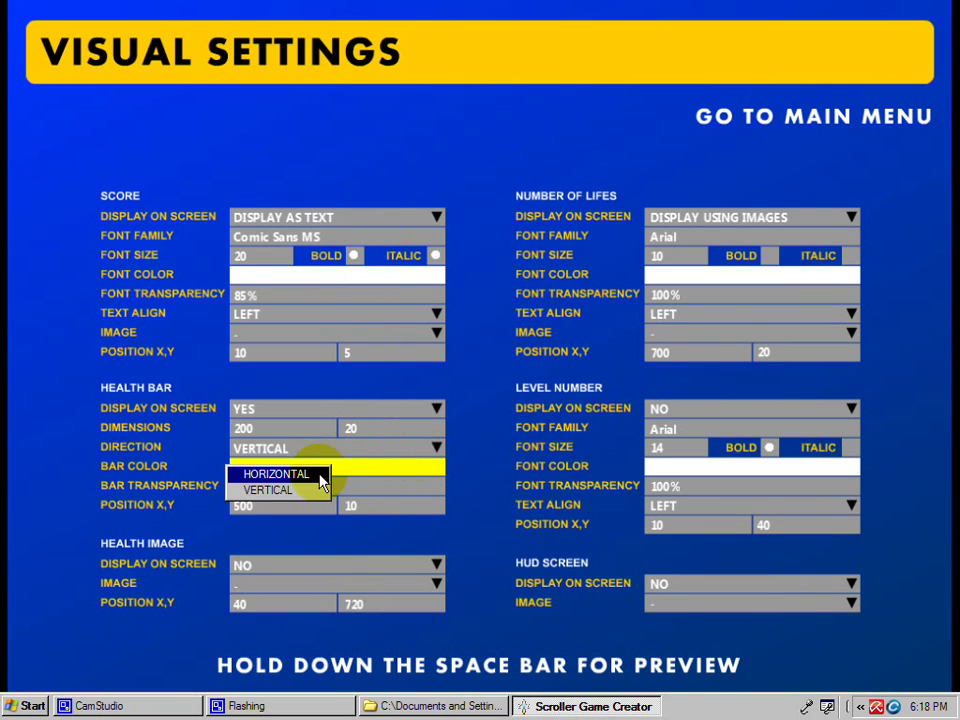
pyautogui.click(320, 476)
pyautogui.press('space')
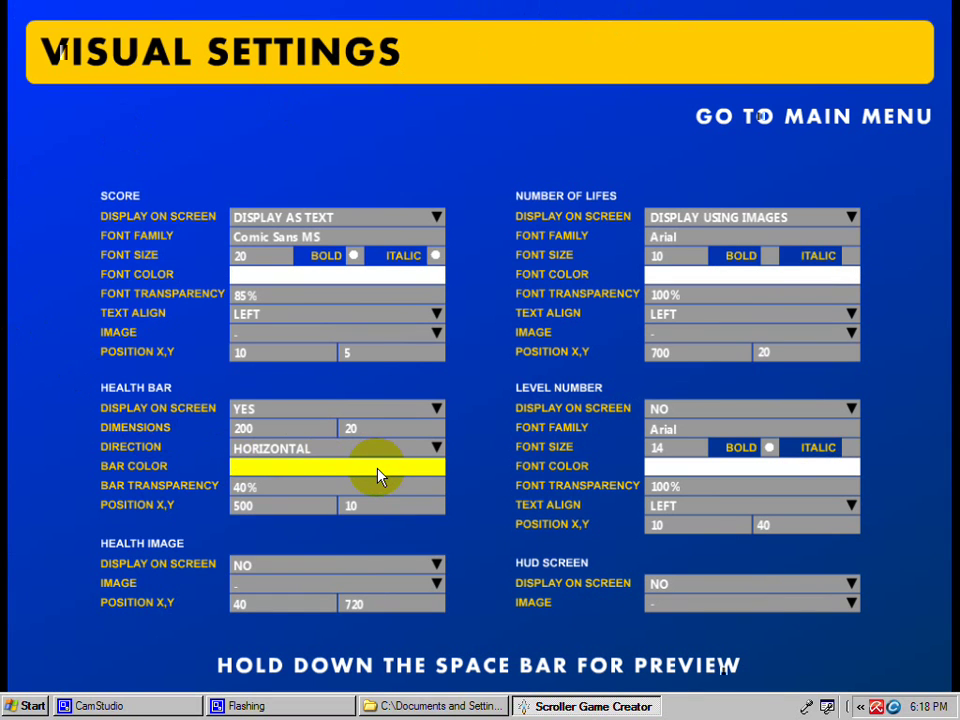
pyautogui.click(378, 468)
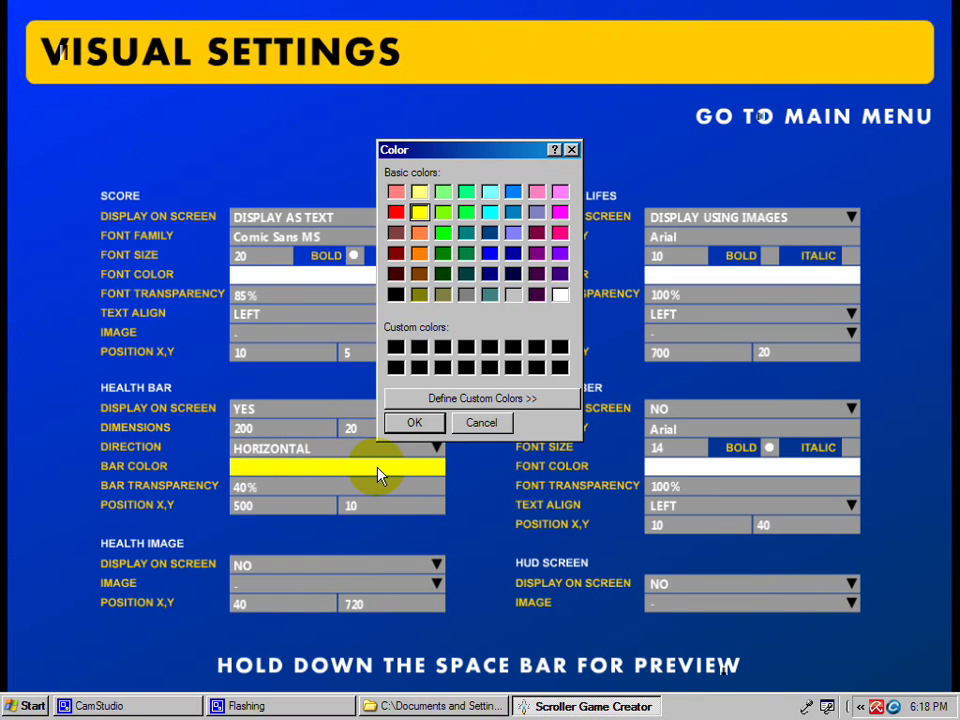
pyautogui.click(482, 425)
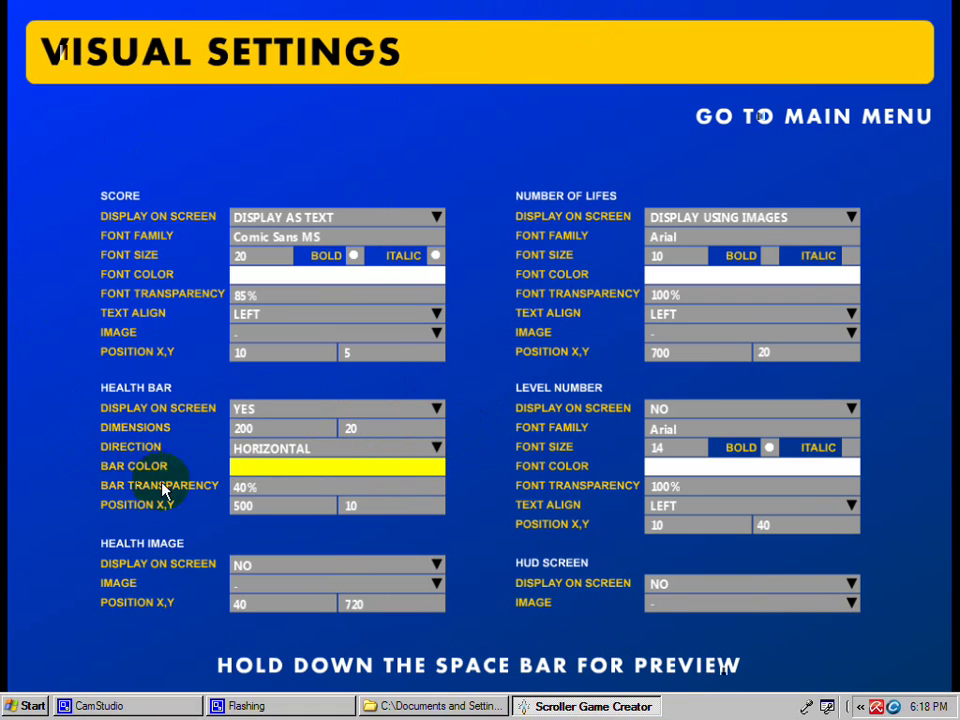
pyautogui.press('space')
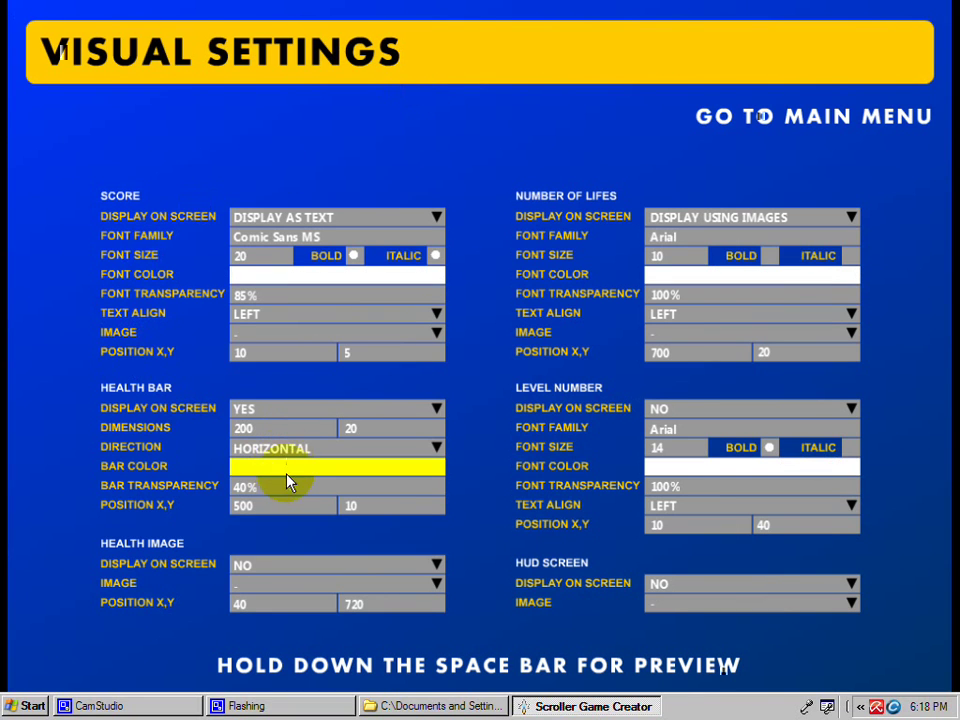
# Set the health bar transparency to 100 and preview the solid bar
pyautogui.click(282, 500)
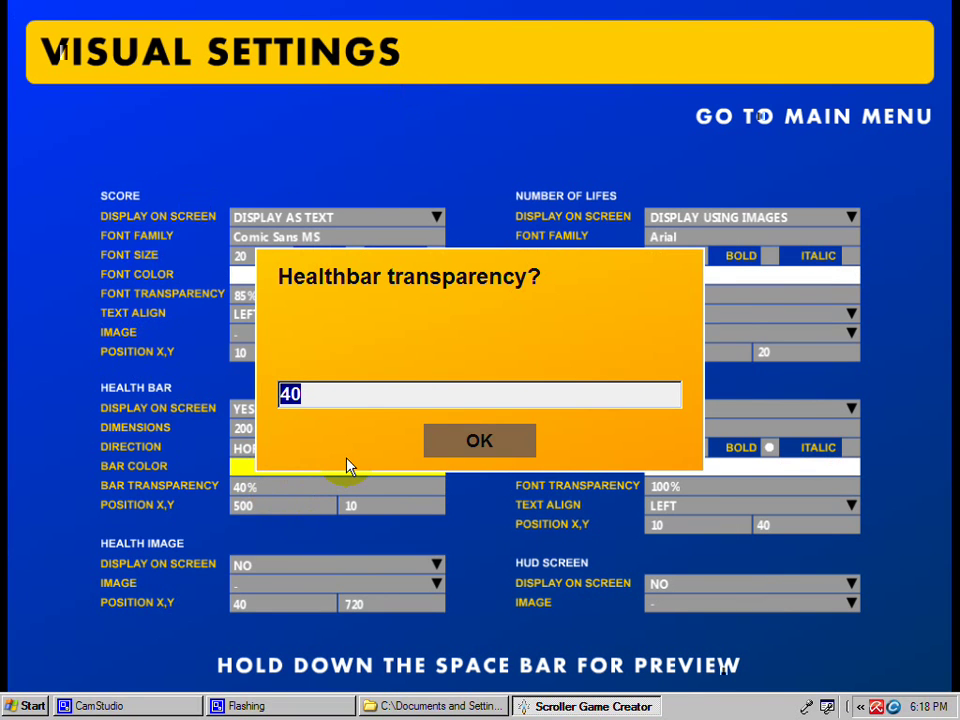
pyautogui.write('100')
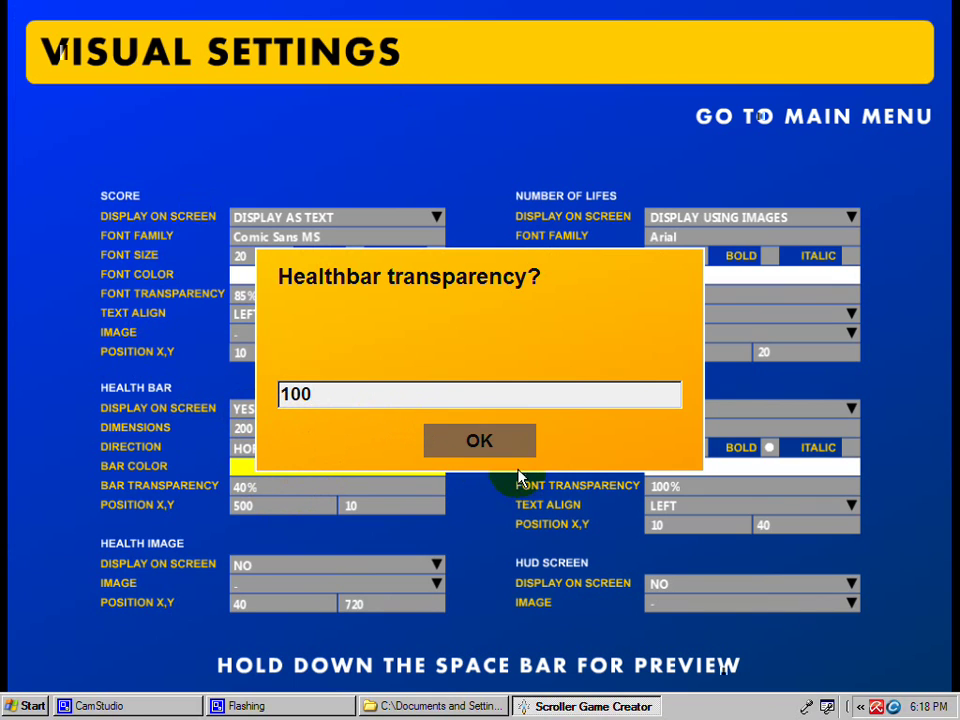
pyautogui.click(480, 445)
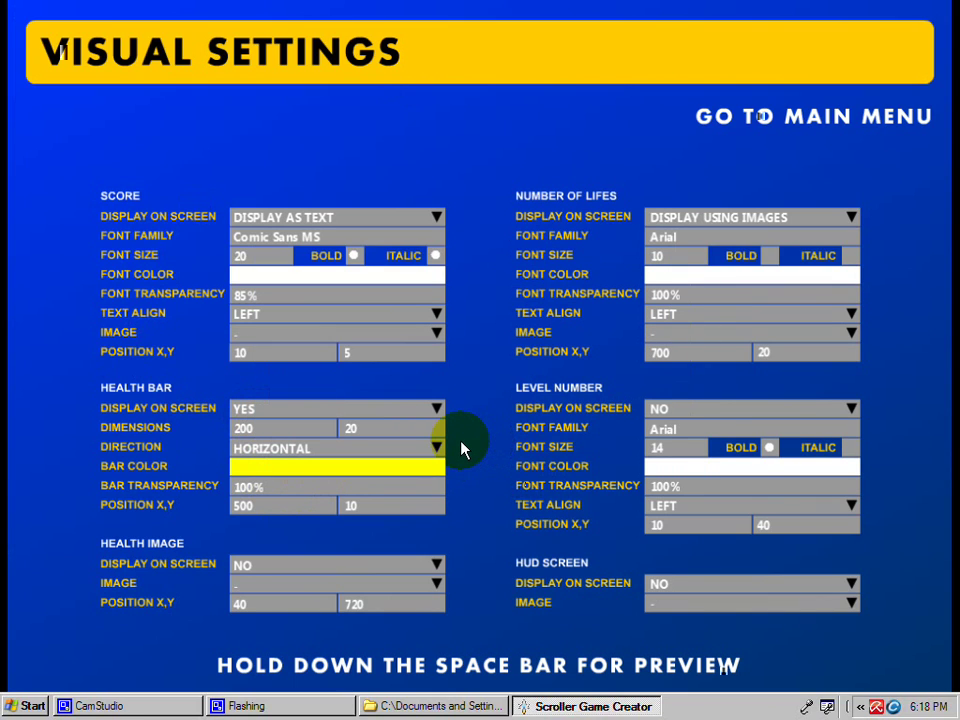
pyautogui.press('space')
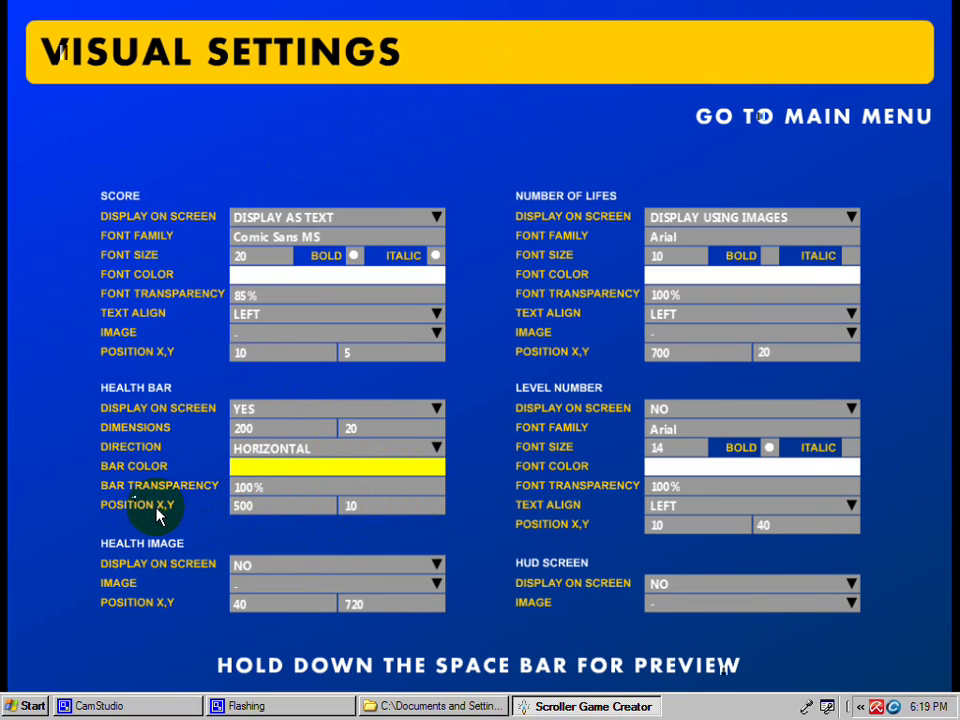
# Try the health bar at X position 700 in preview, then restore it to 500
pyautogui.click(255, 513)
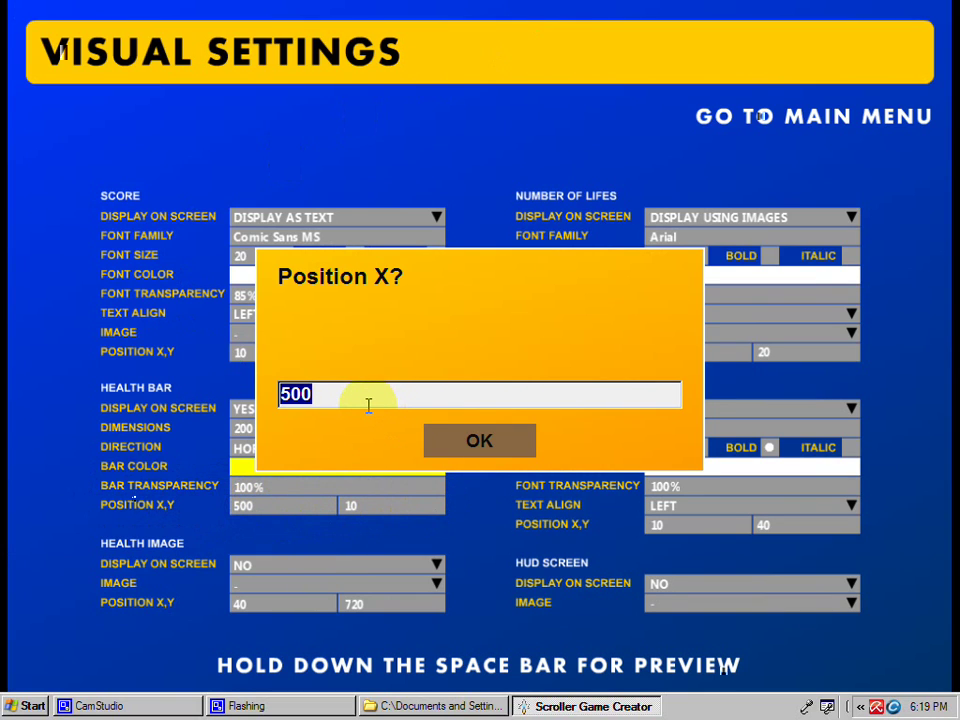
pyautogui.write('70')
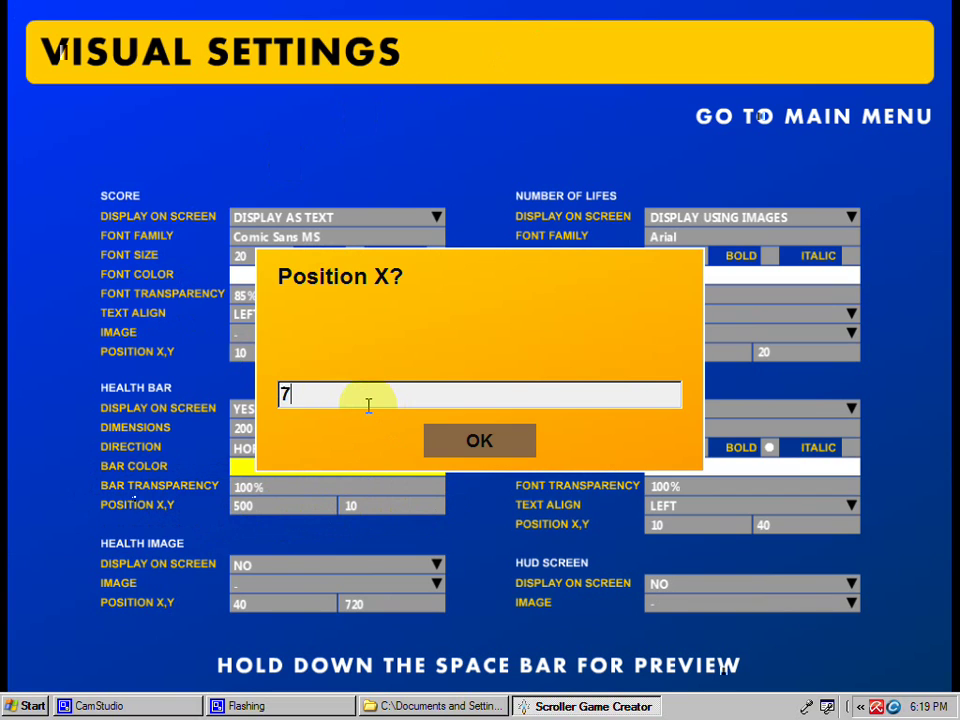
pyautogui.write('0')
pyautogui.click(474, 445)
pyautogui.press('space')
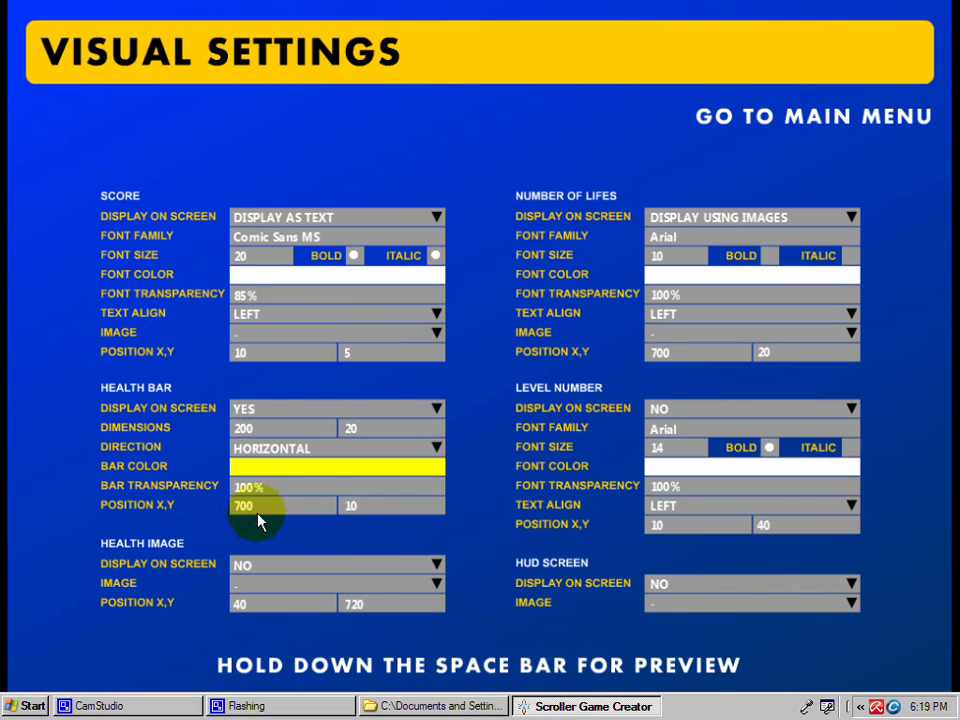
pyautogui.click(262, 512)
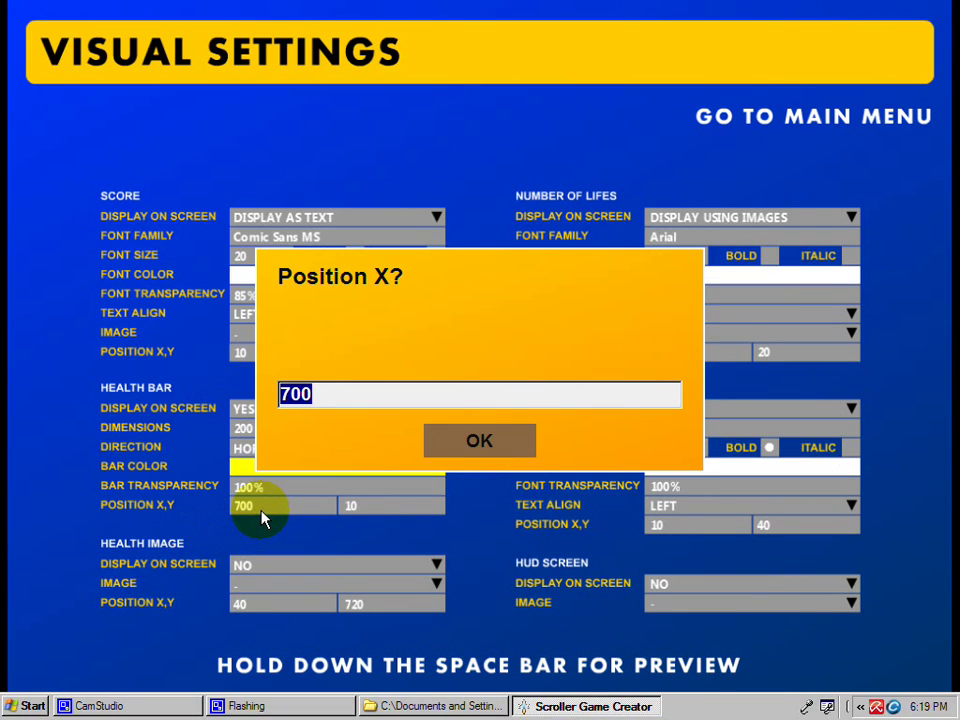
pyautogui.write('500')
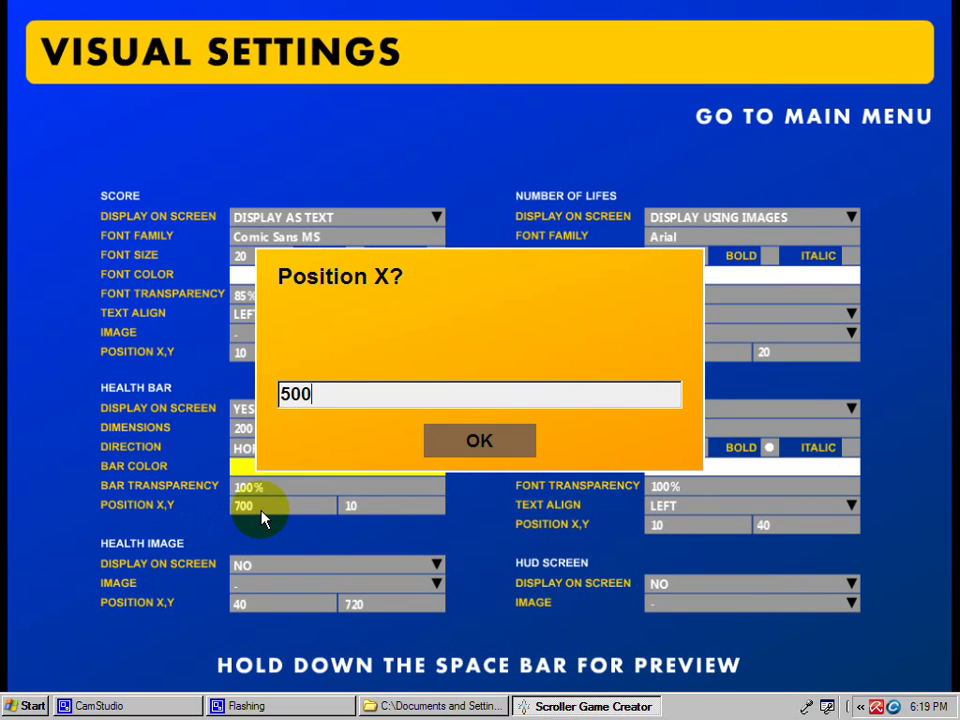
pyautogui.press('Return')
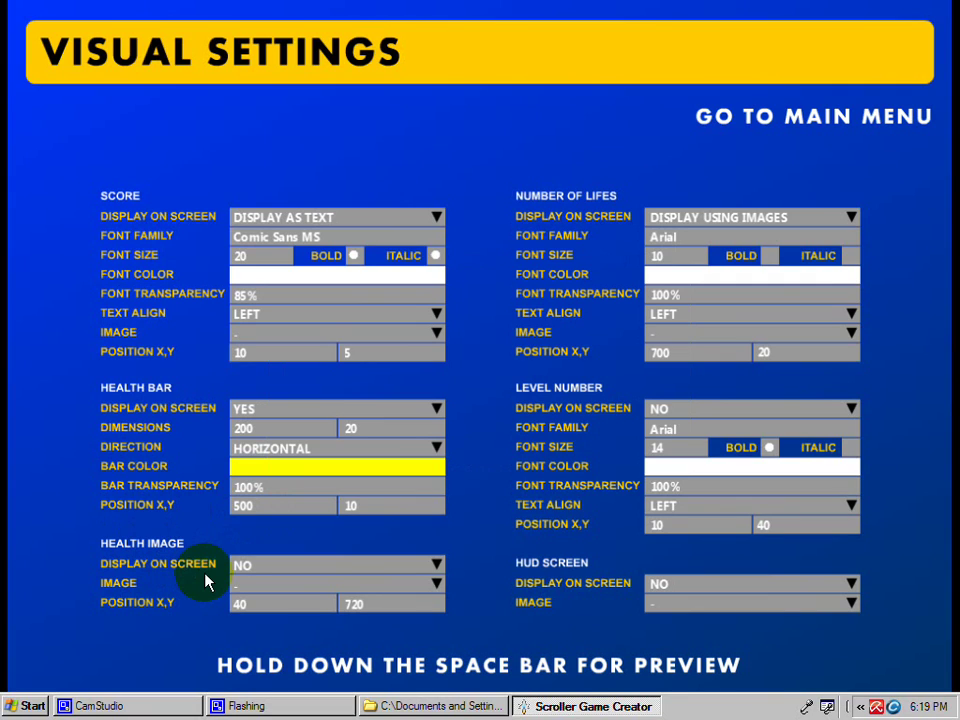
pyautogui.click(421, 570)
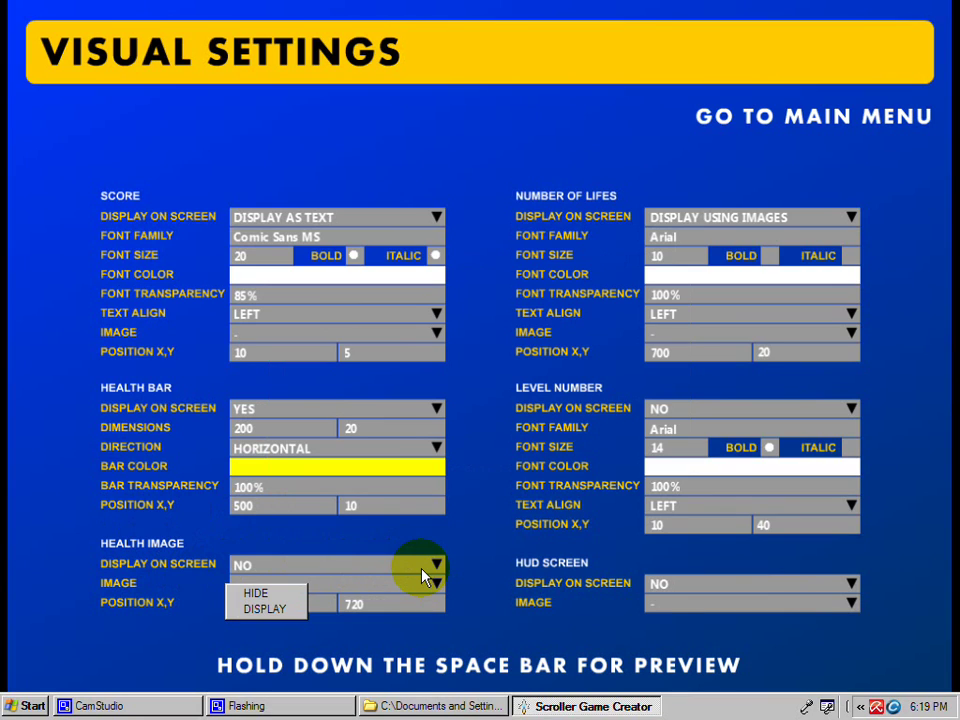
pyautogui.click(482, 627)
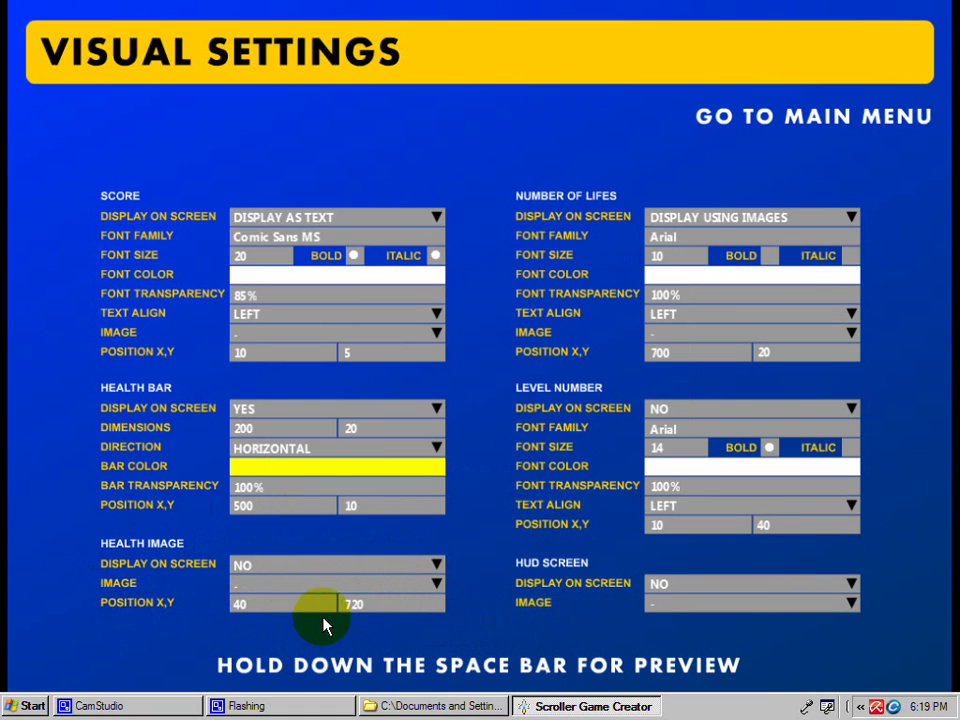
pyautogui.moveTo(300, 602); pyautogui.dragTo(352, 607)
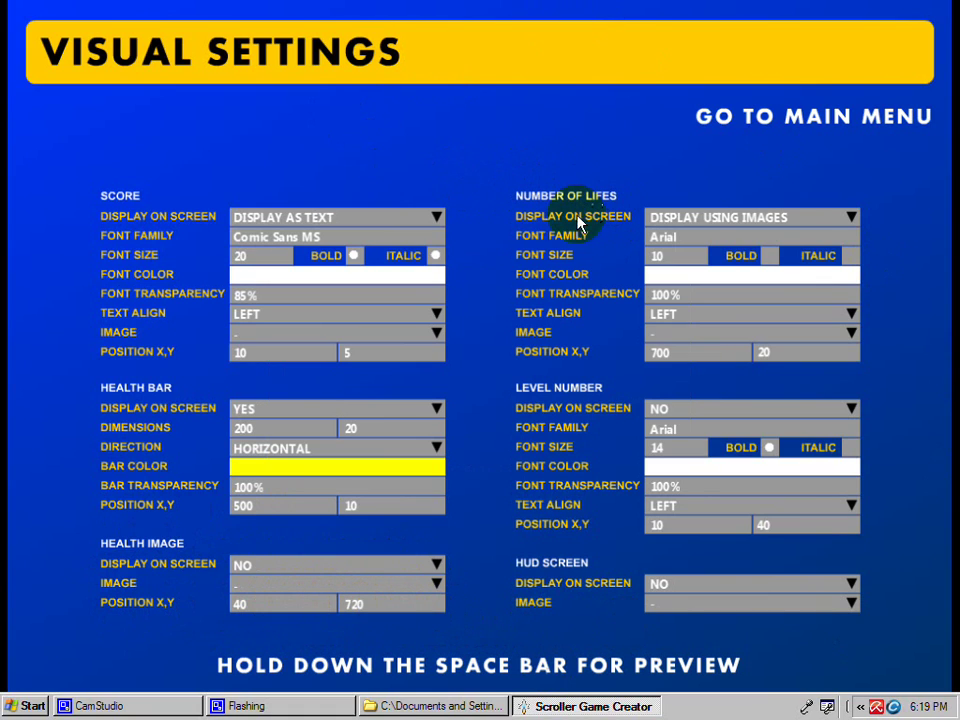
pyautogui.click(844, 216)
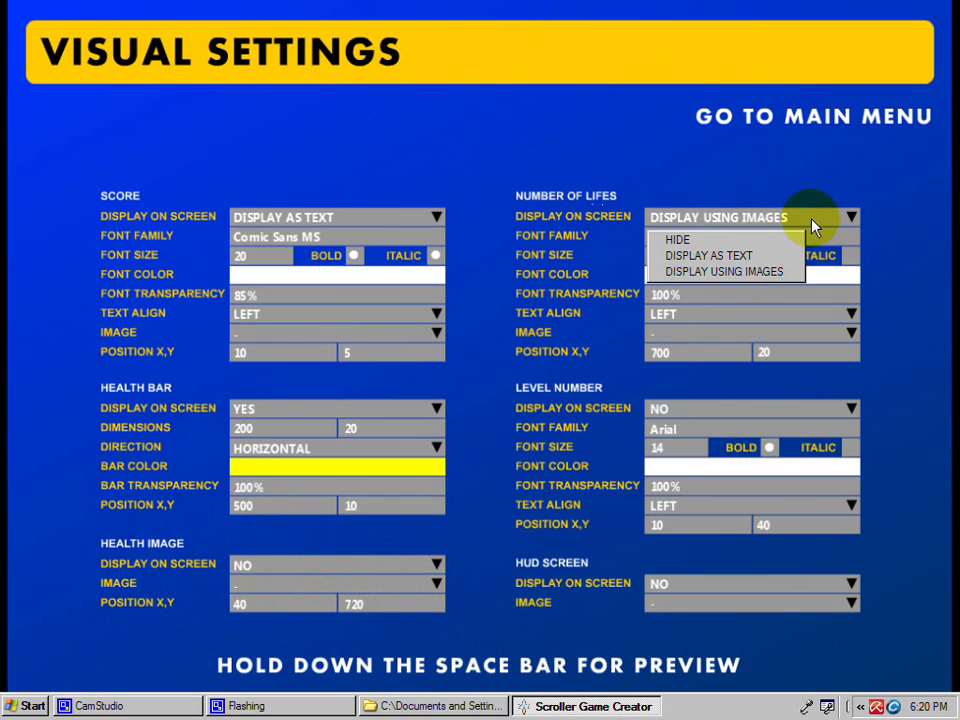
pyautogui.click(763, 270)
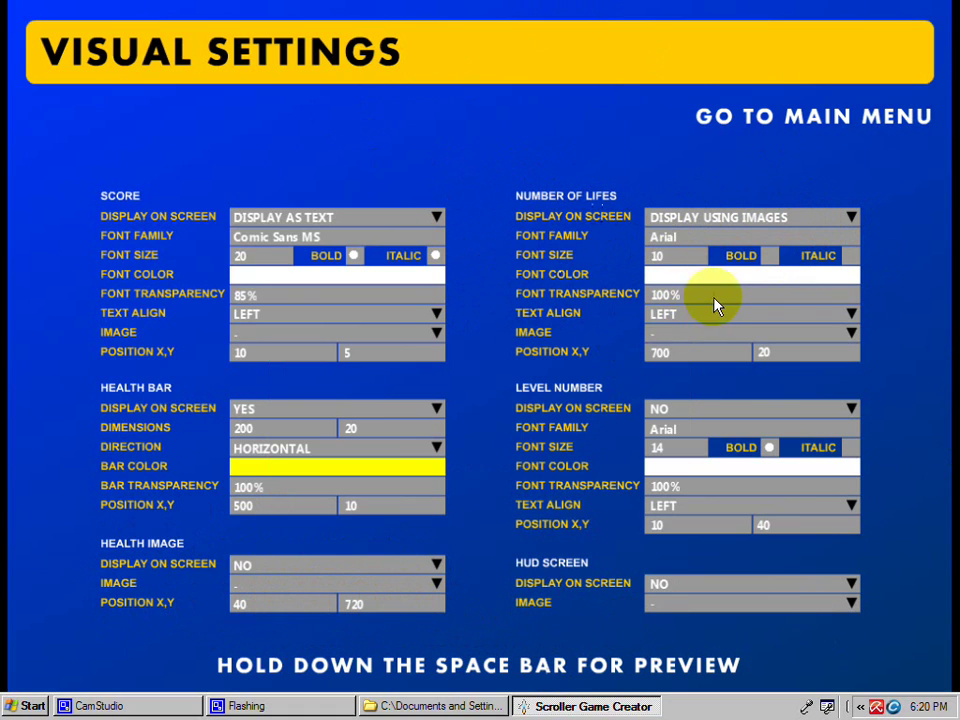
# Choose the PlayerLives image for lives and preview the three life icons
pyautogui.click(837, 335)
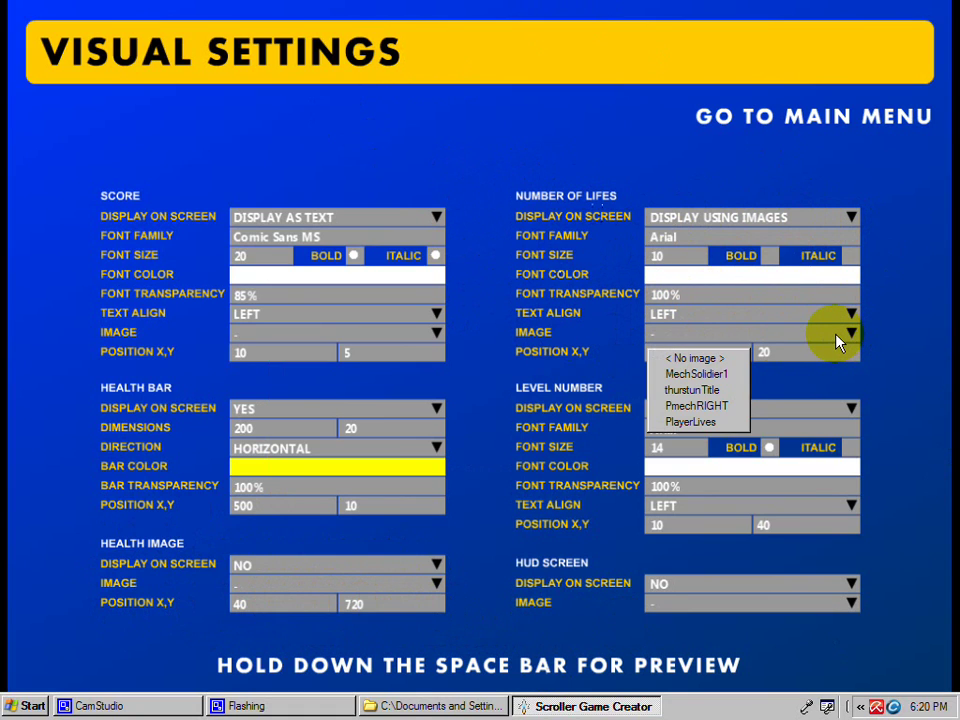
pyautogui.click(715, 424)
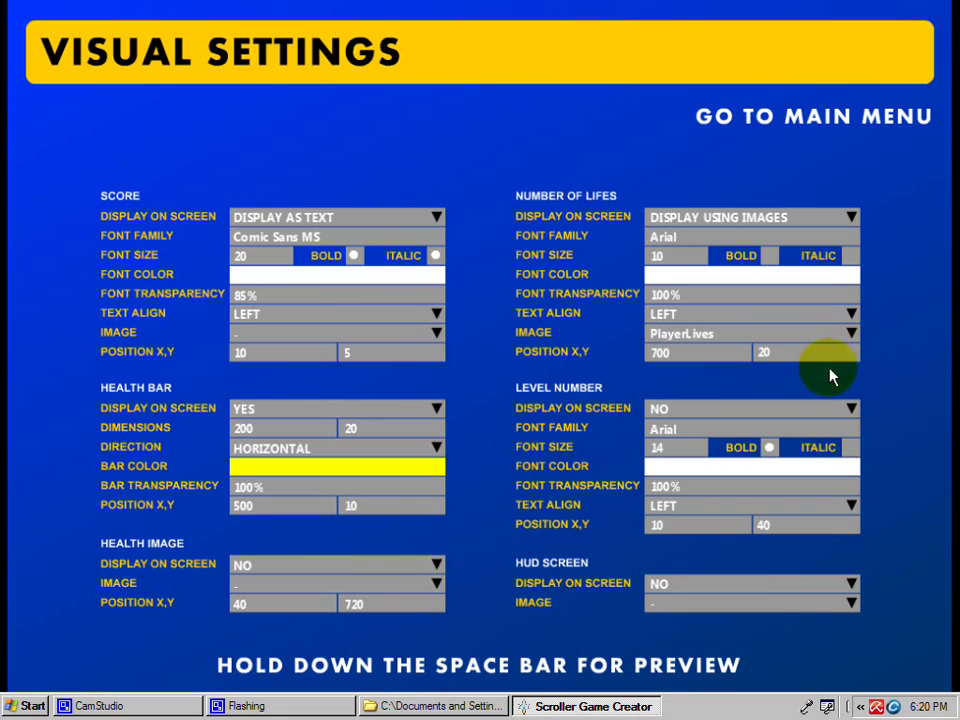
pyautogui.press('space')
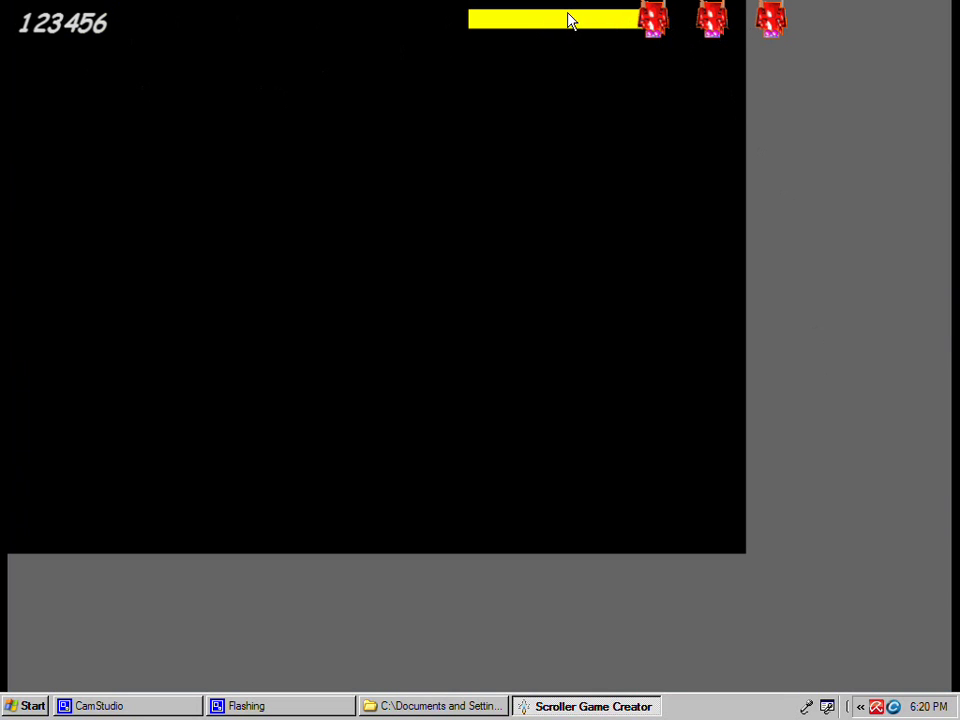
pyautogui.press('space')
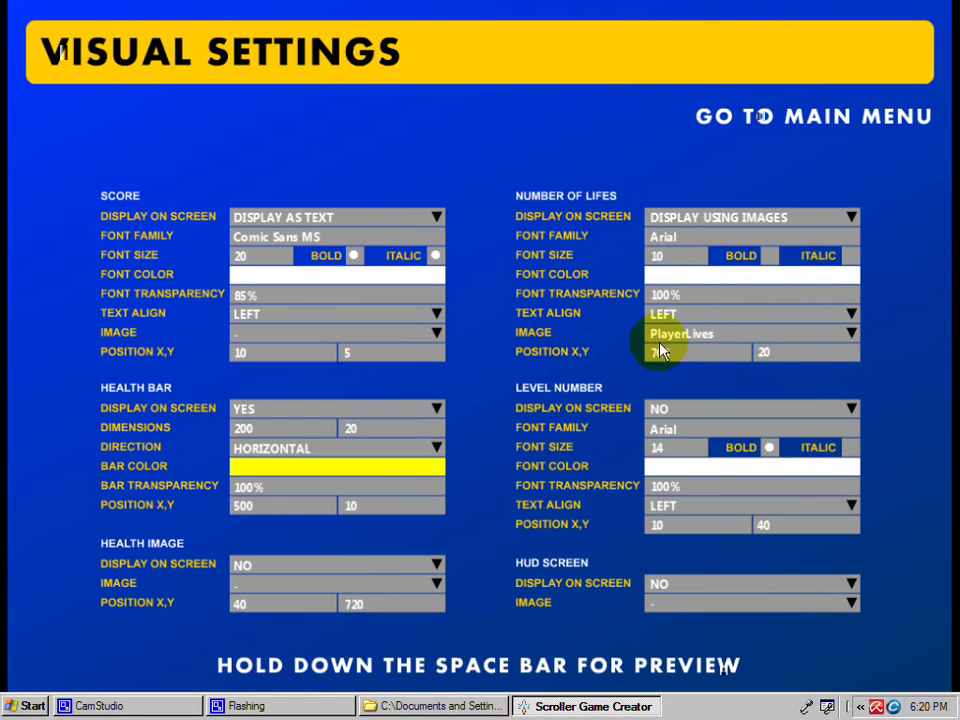
# Set the life icons' Y position to 60, then 70, previewing the HUD each time
pyautogui.click(783, 362)
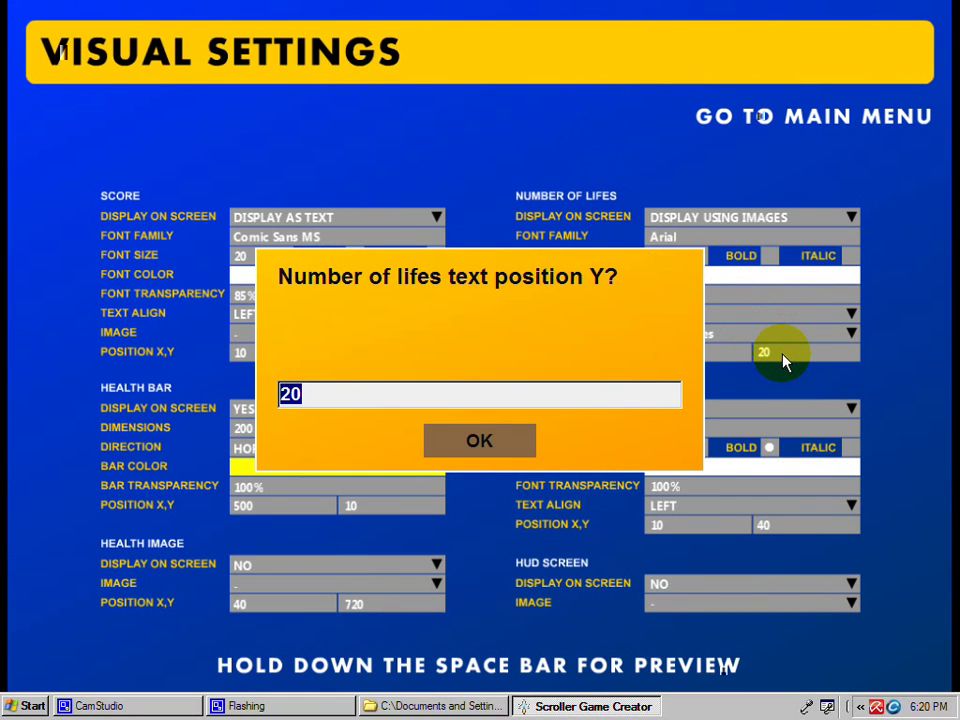
pyautogui.write('60')
pyautogui.click(480, 440)
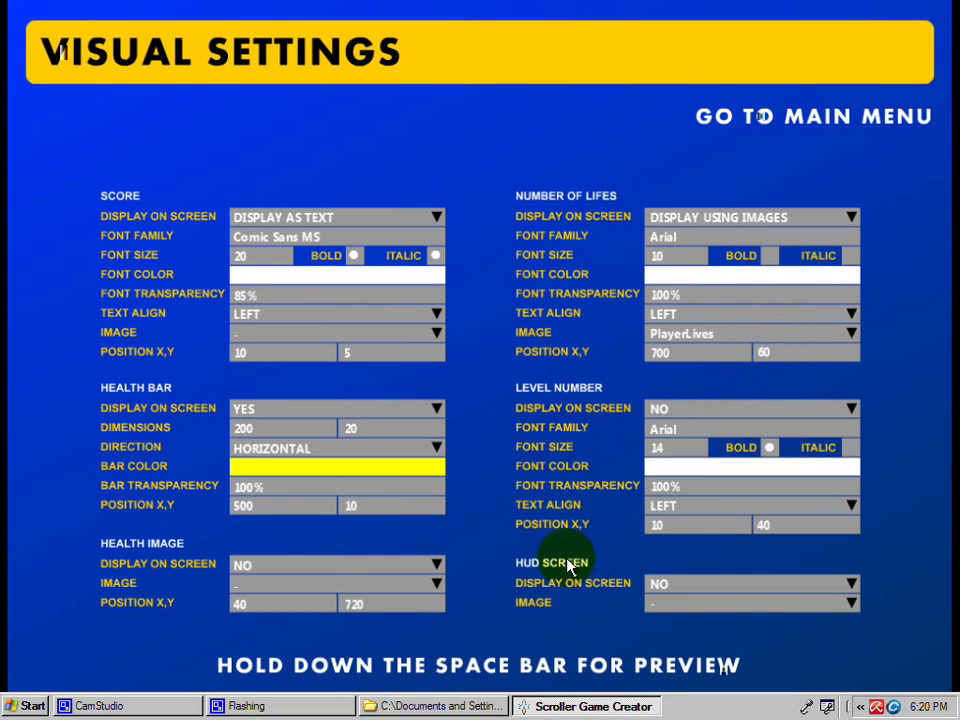
pyautogui.press('space')
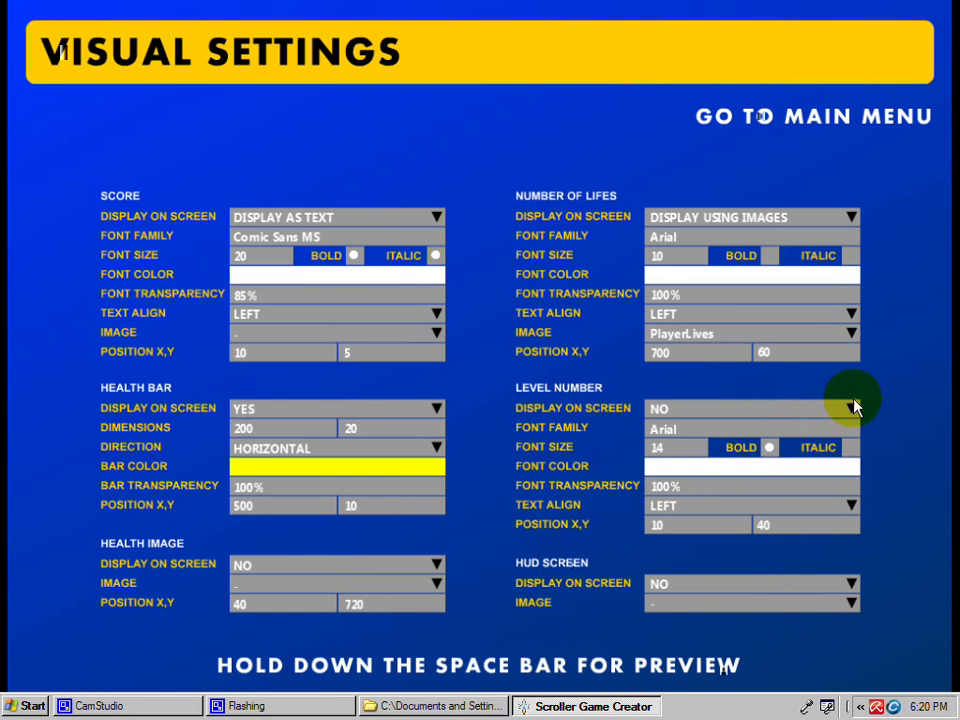
pyautogui.click(842, 353)
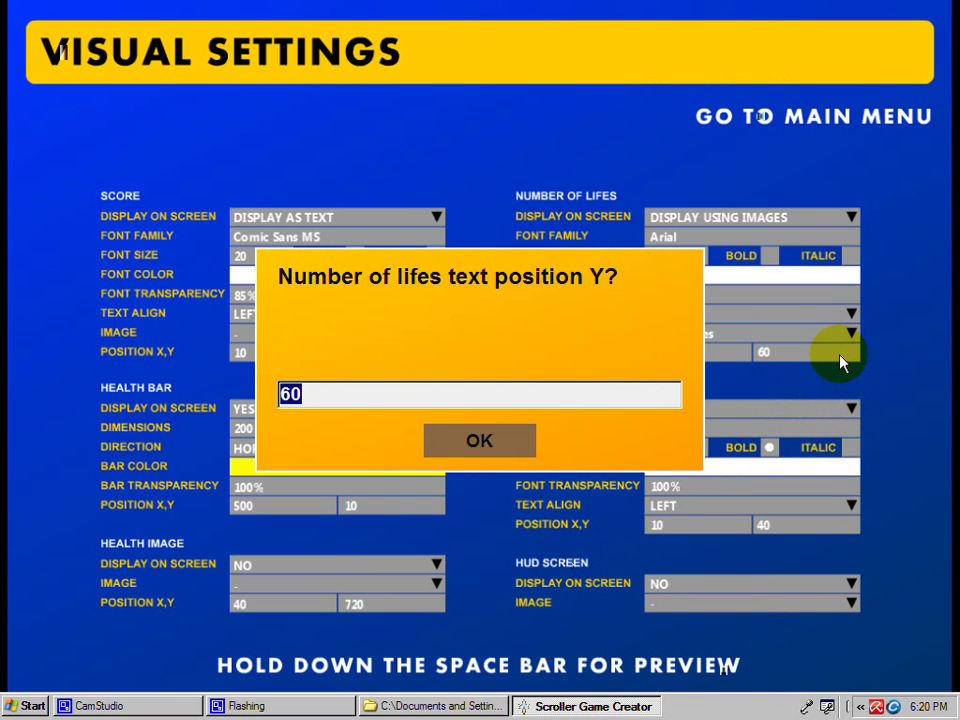
pyautogui.write('70')
pyautogui.press('Return')
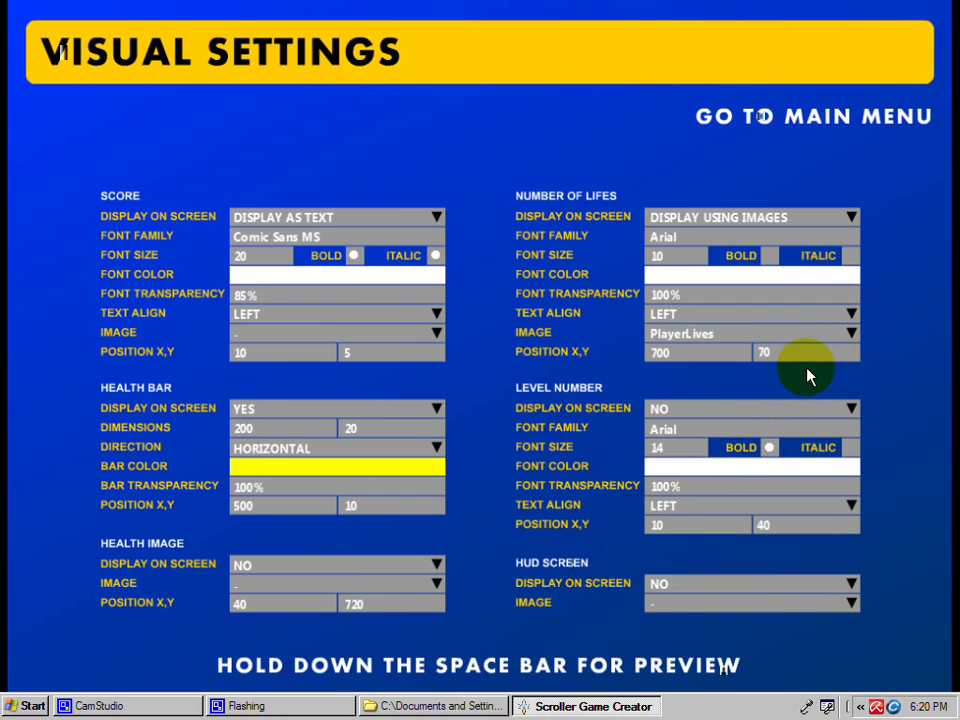
pyautogui.press('space')
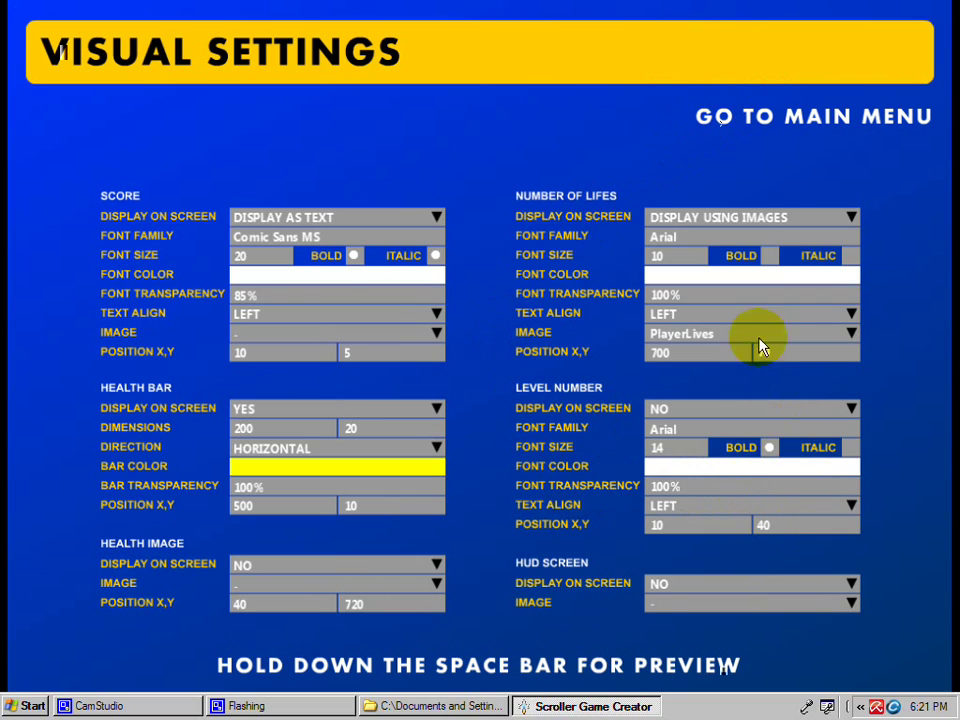
# Move the life icons' X position through 300 and 525 to a final 527, previewing each
pyautogui.click(677, 354)
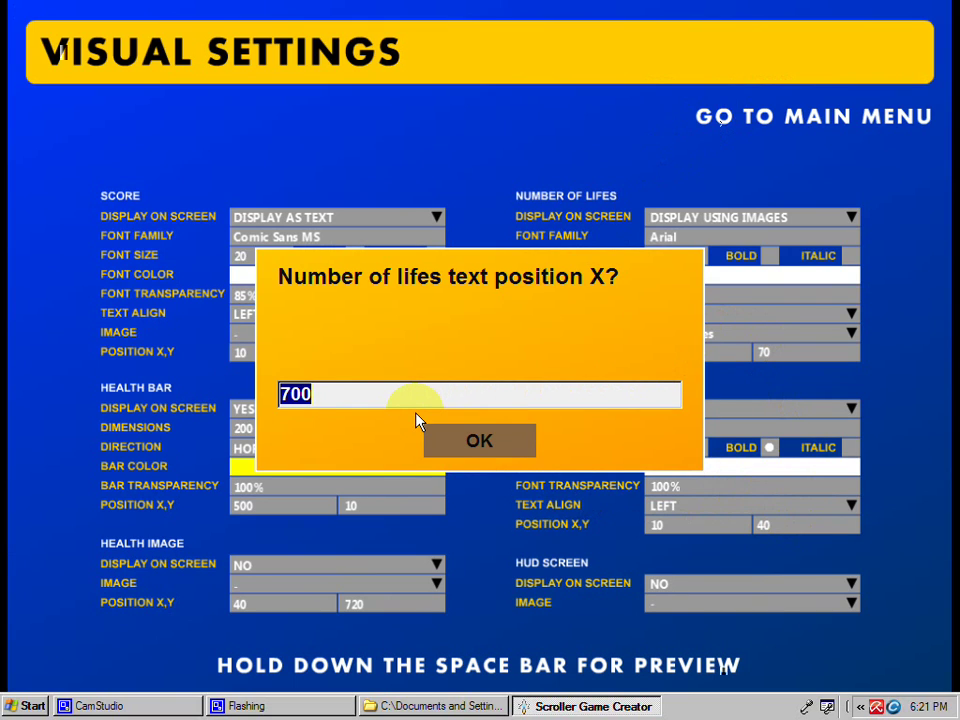
pyautogui.write('300')
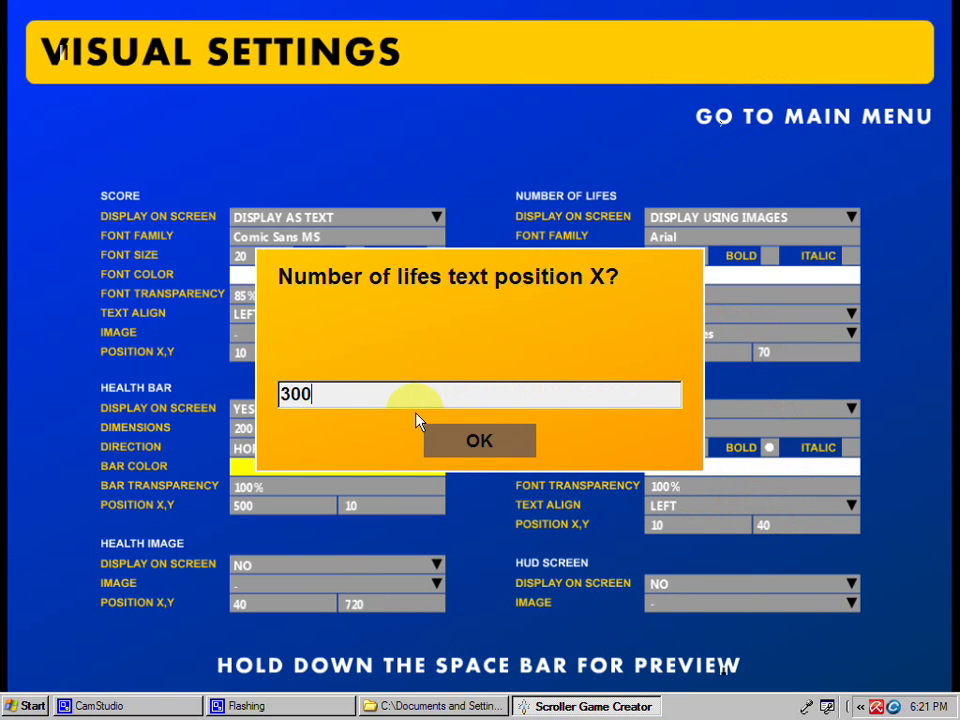
pyautogui.press('Return')
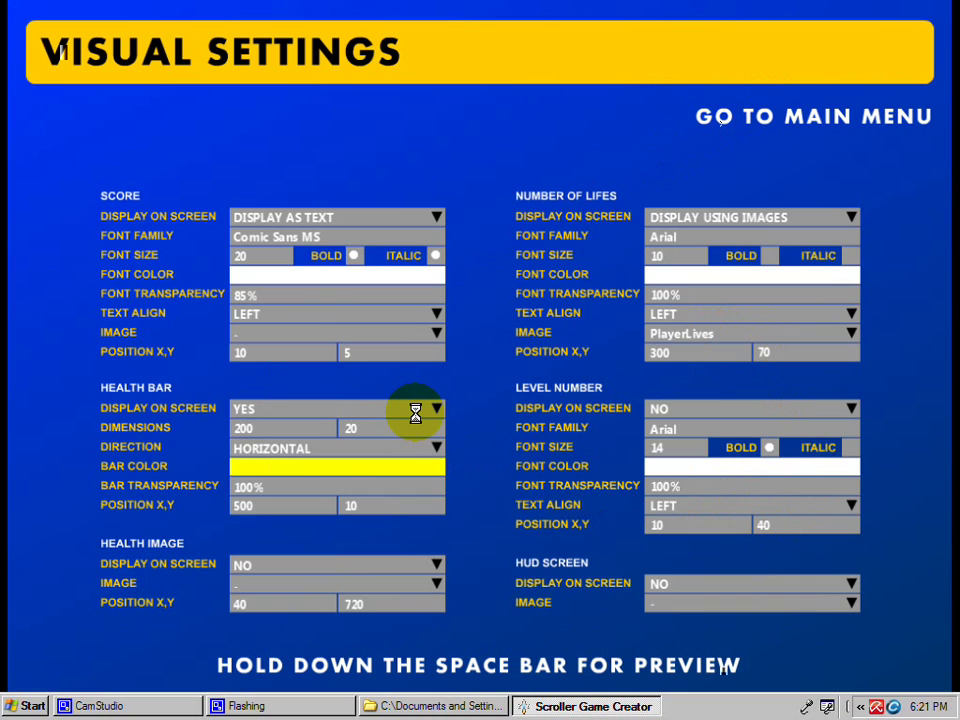
pyautogui.press('space')
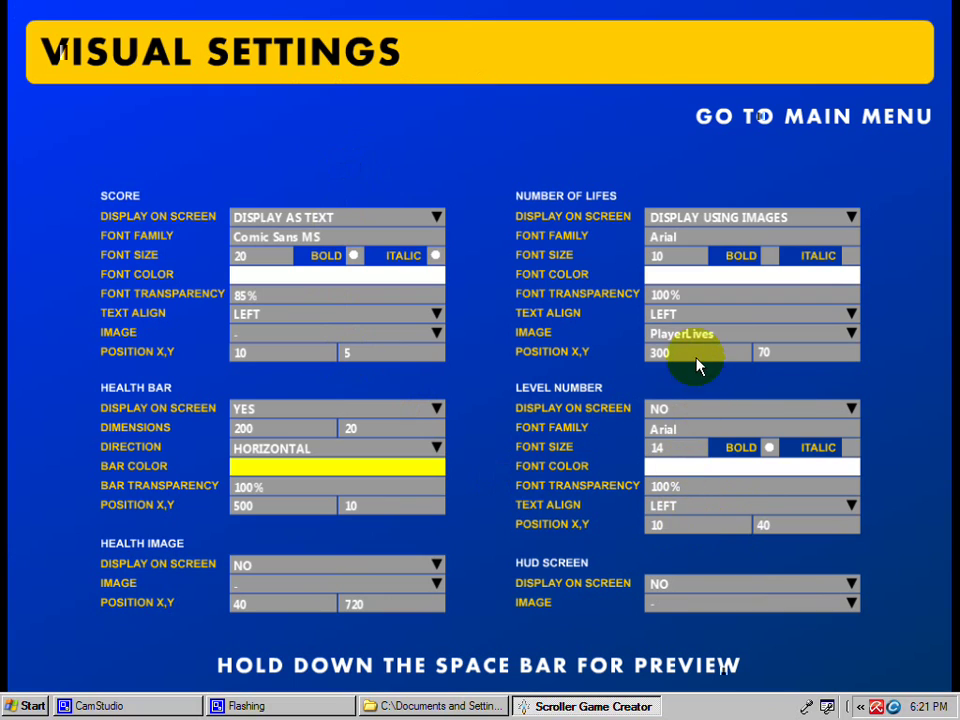
pyautogui.click(696, 358)
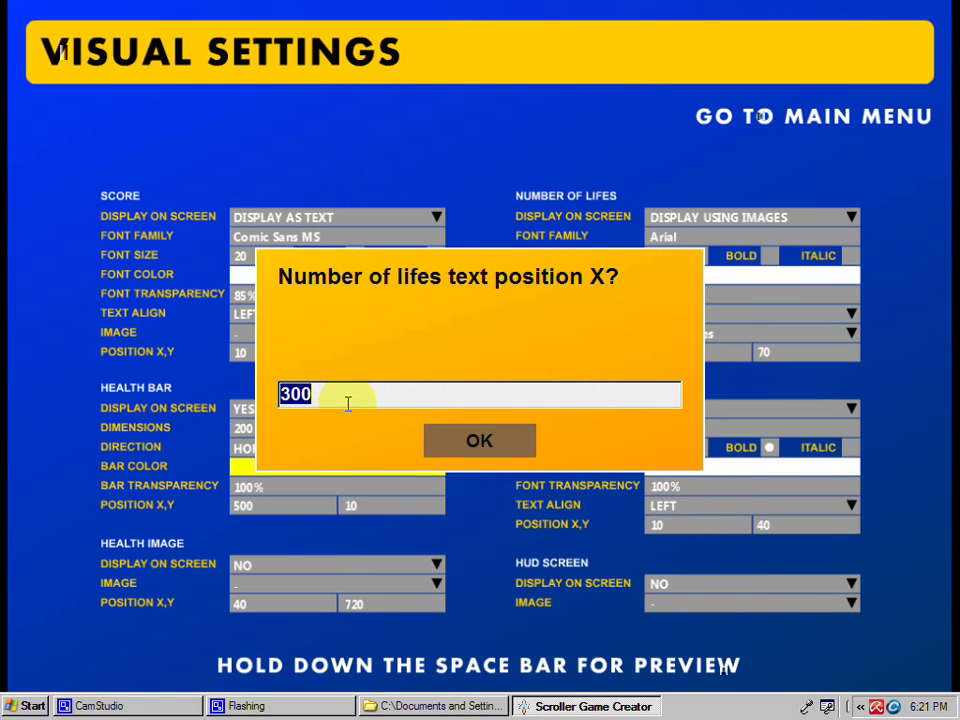
pyautogui.write('525')
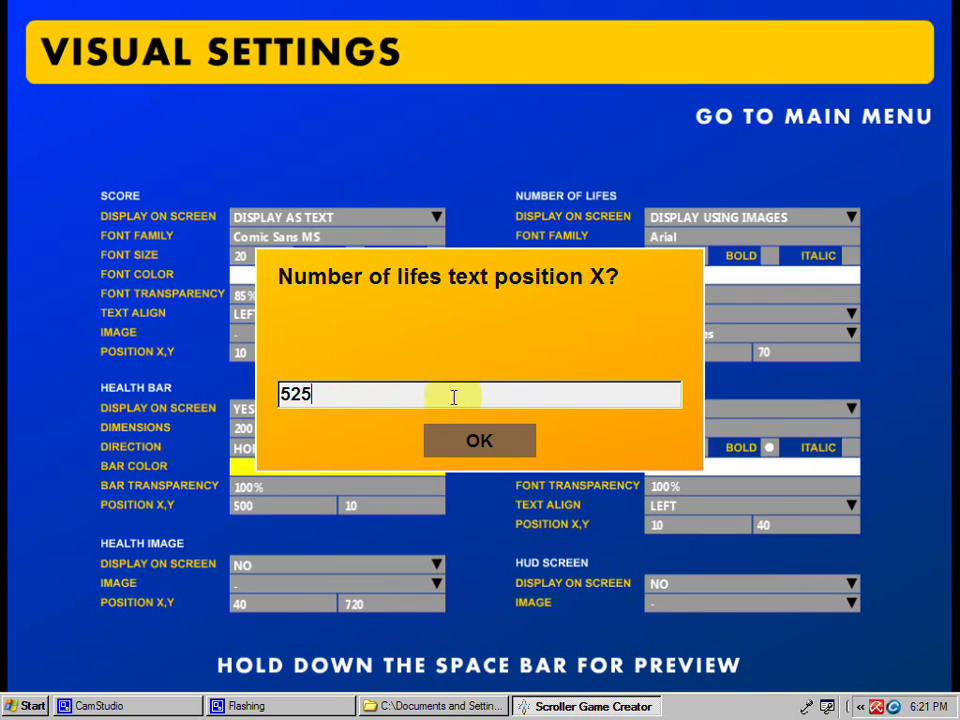
pyautogui.click(477, 442)
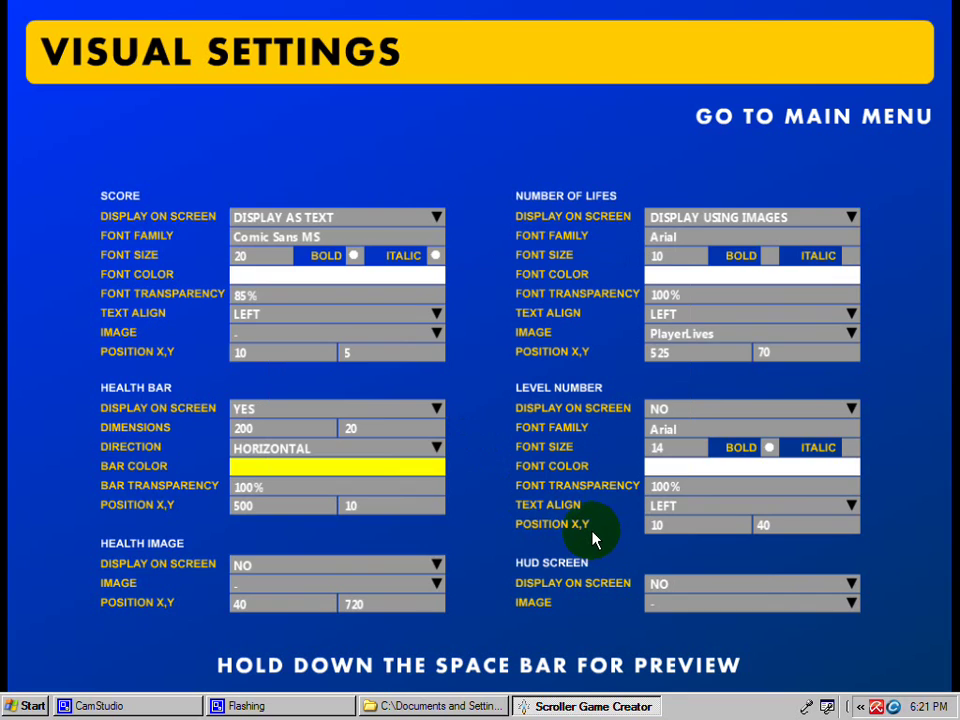
pyautogui.press('space')
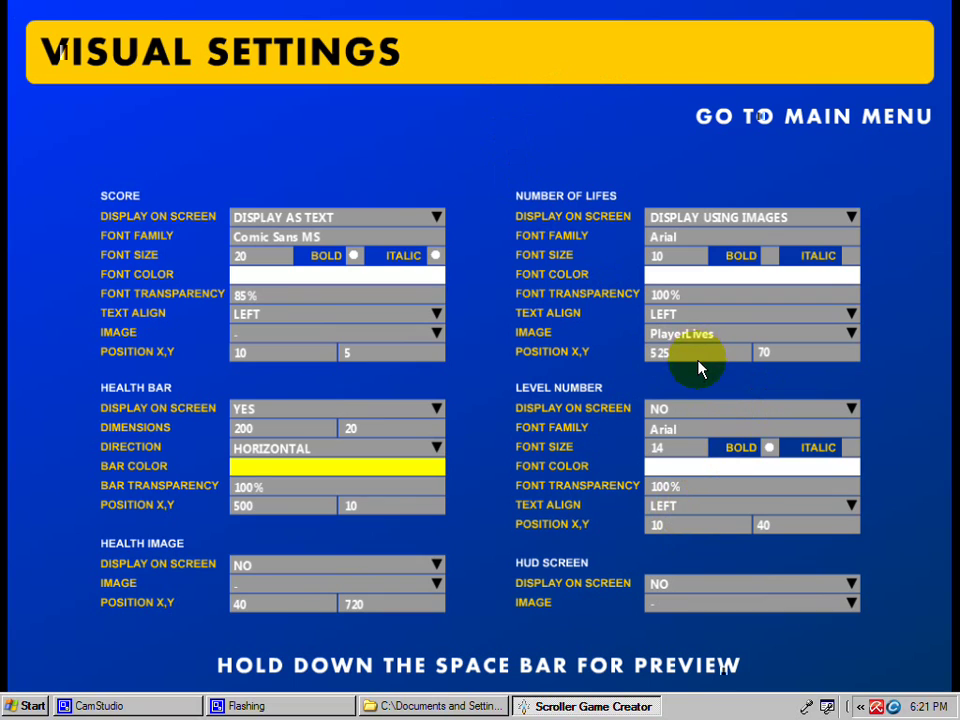
pyautogui.click(697, 366)
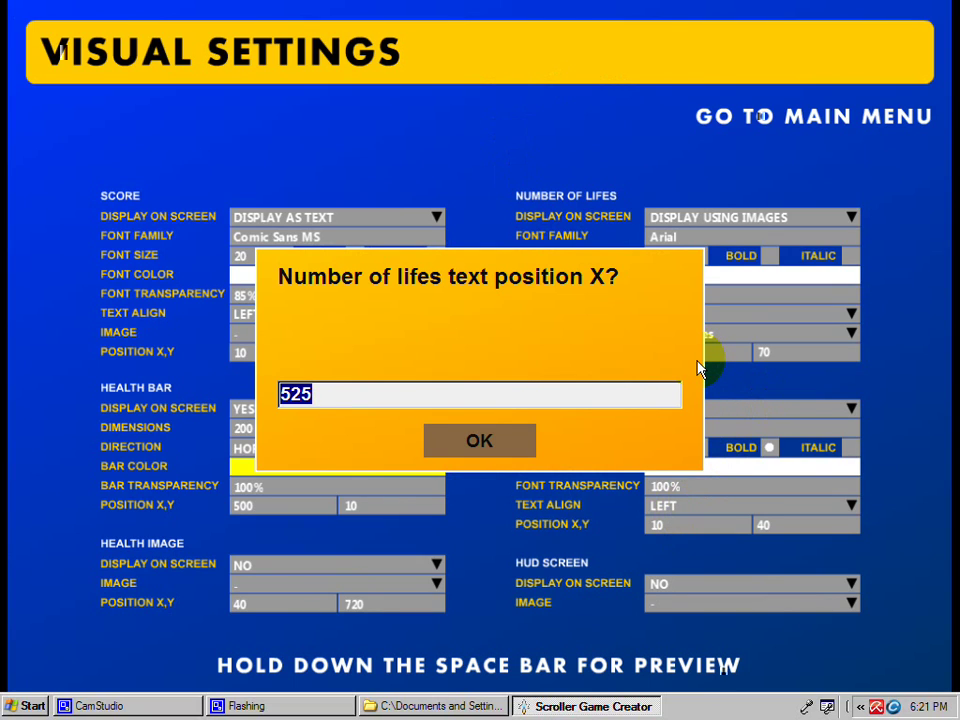
pyautogui.write('527')
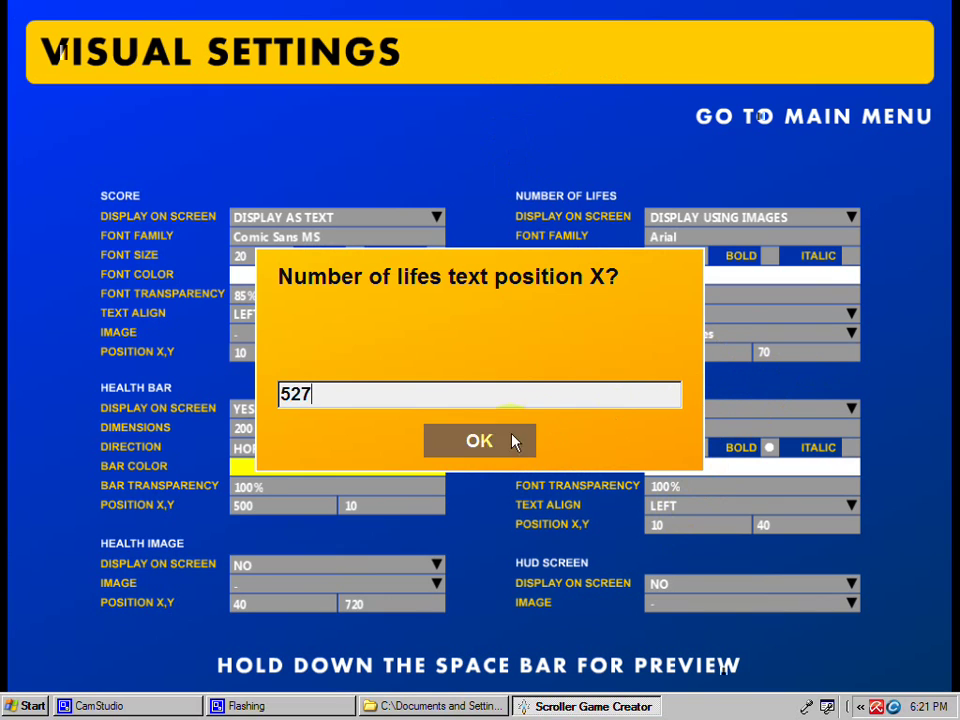
pyautogui.click(482, 442)
pyautogui.press('space')
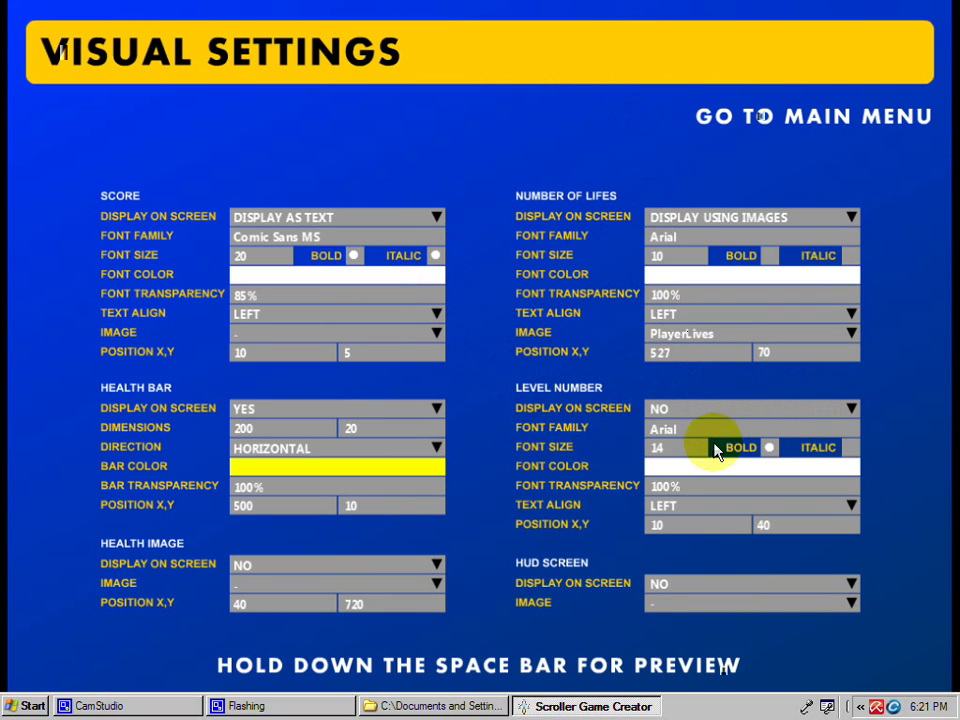
# Leave the level number and HUD screen set not to display on screen
pyautogui.click(816, 422)
pyautogui.click(818, 422)
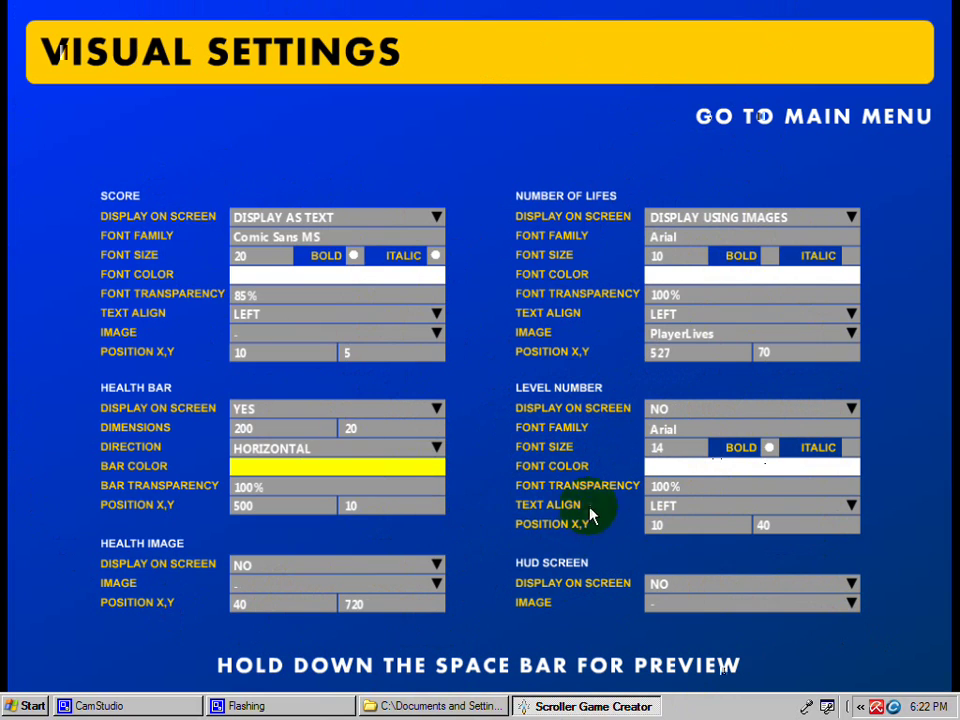
pyautogui.click(697, 400)
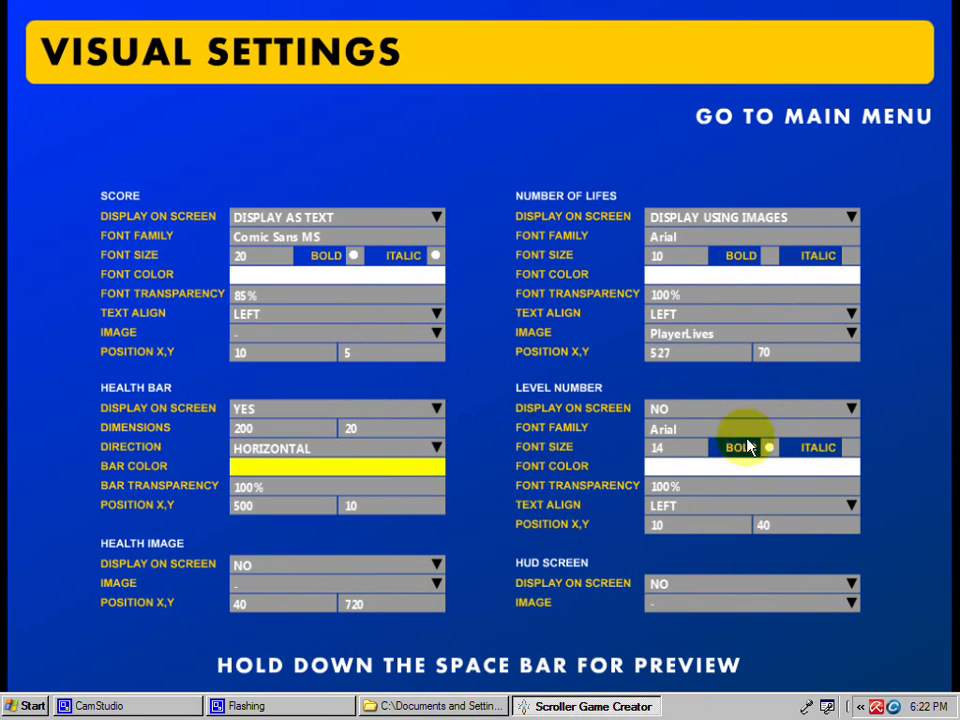
pyautogui.click(756, 462)
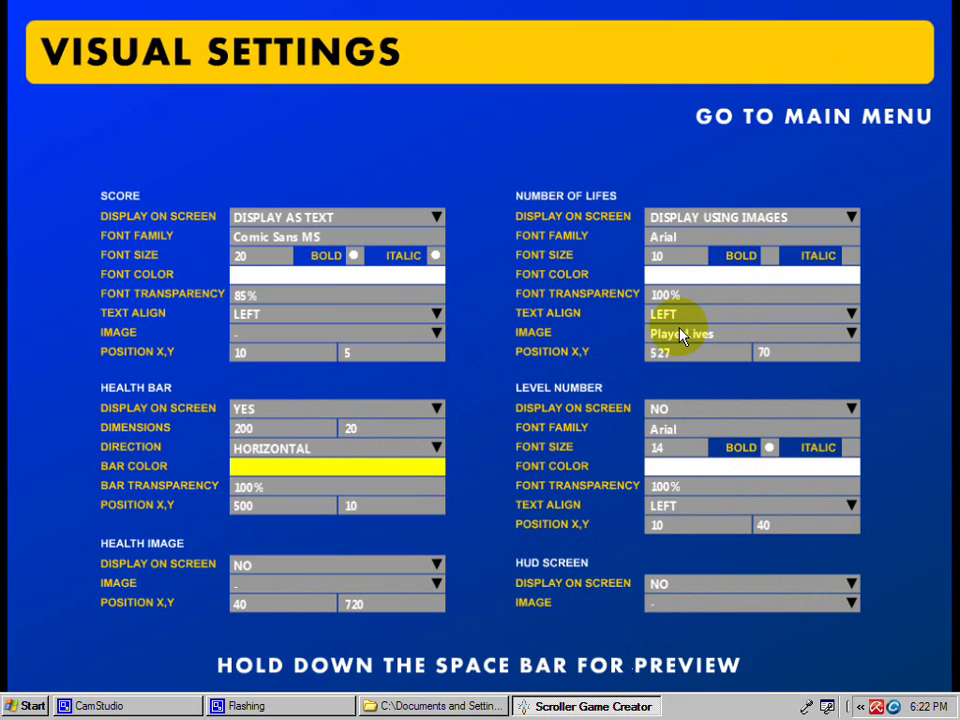
# Save the game from the Main Menu and exit Scroller Game Creator
pyautogui.click(776, 124)
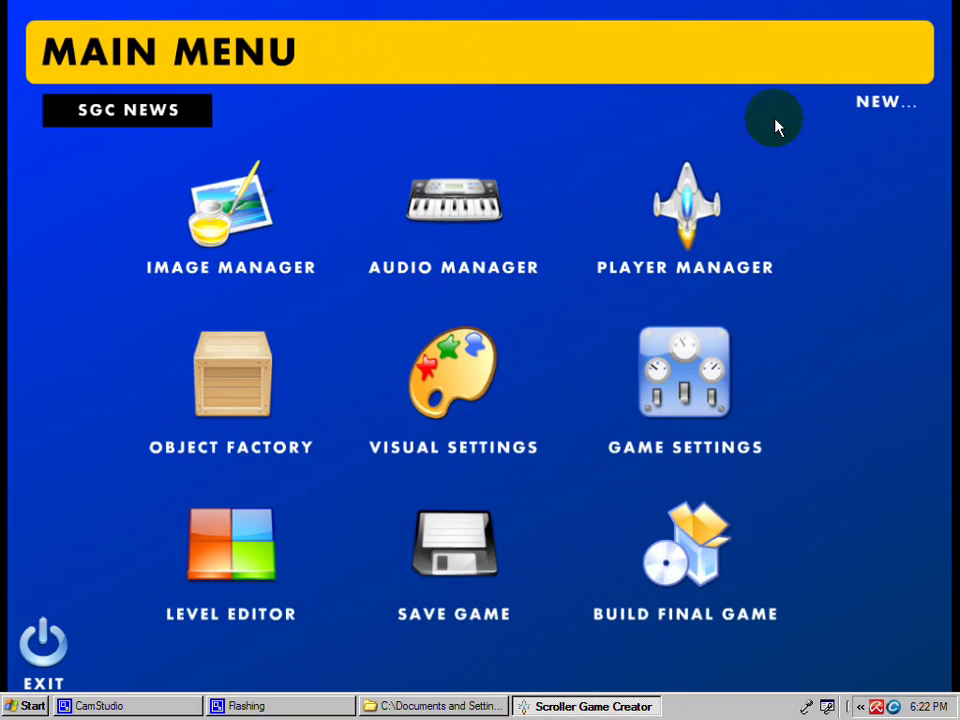
pyautogui.click(475, 562)
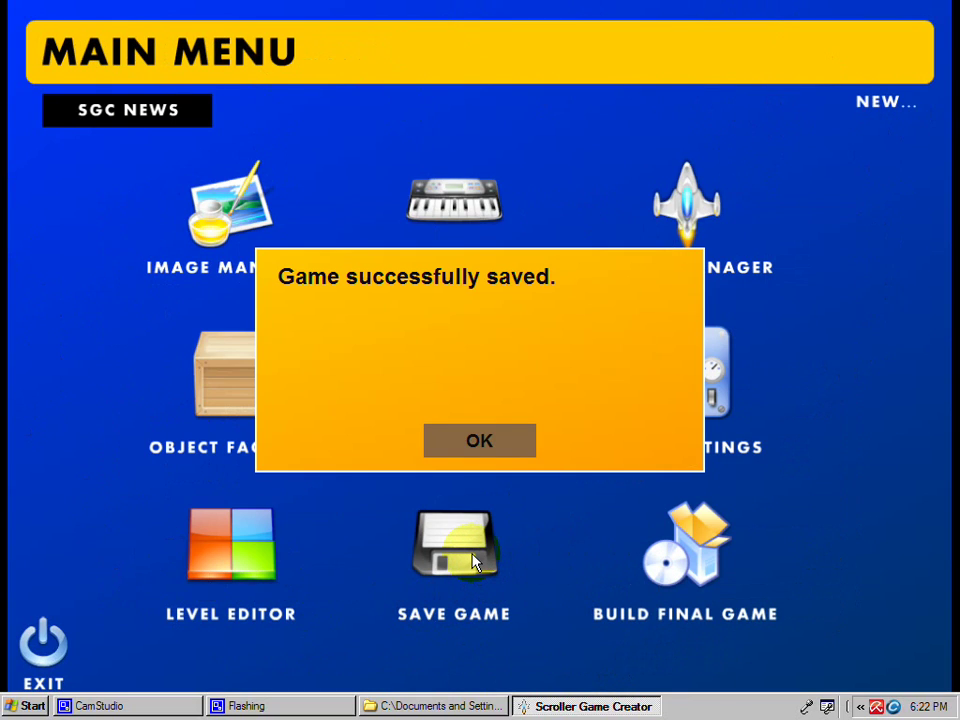
pyautogui.click(472, 442)
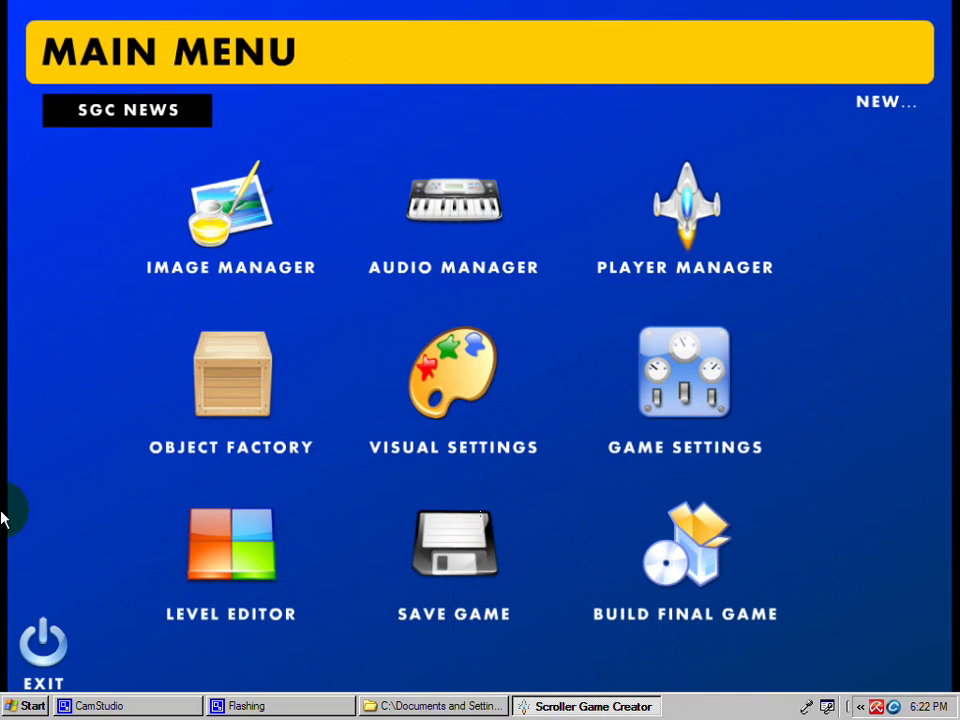
pyautogui.click(44, 638)
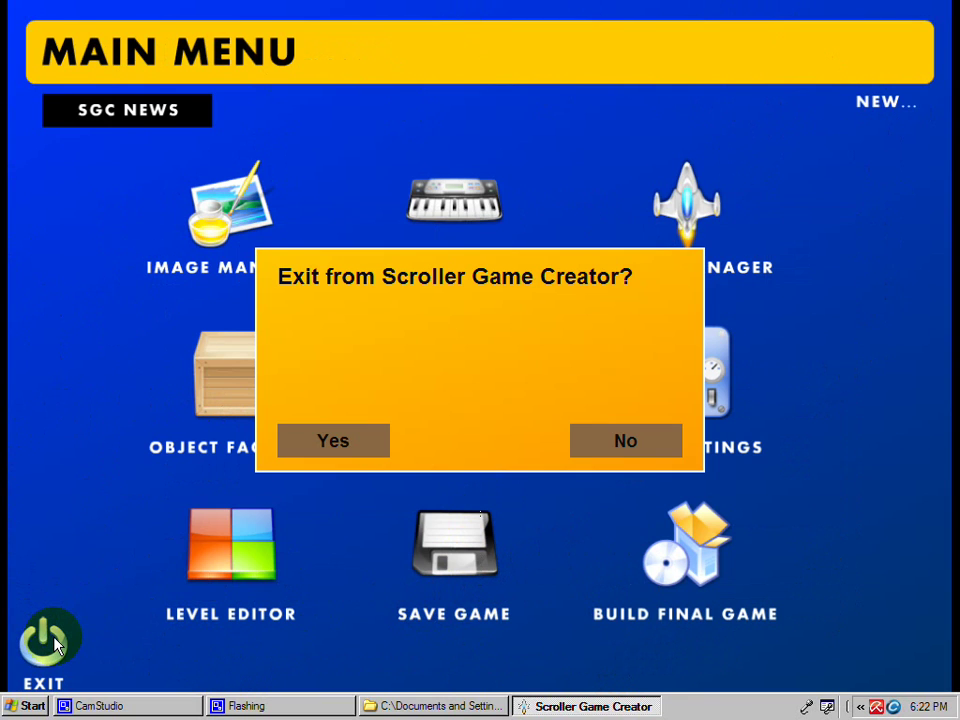
pyautogui.click(341, 443)
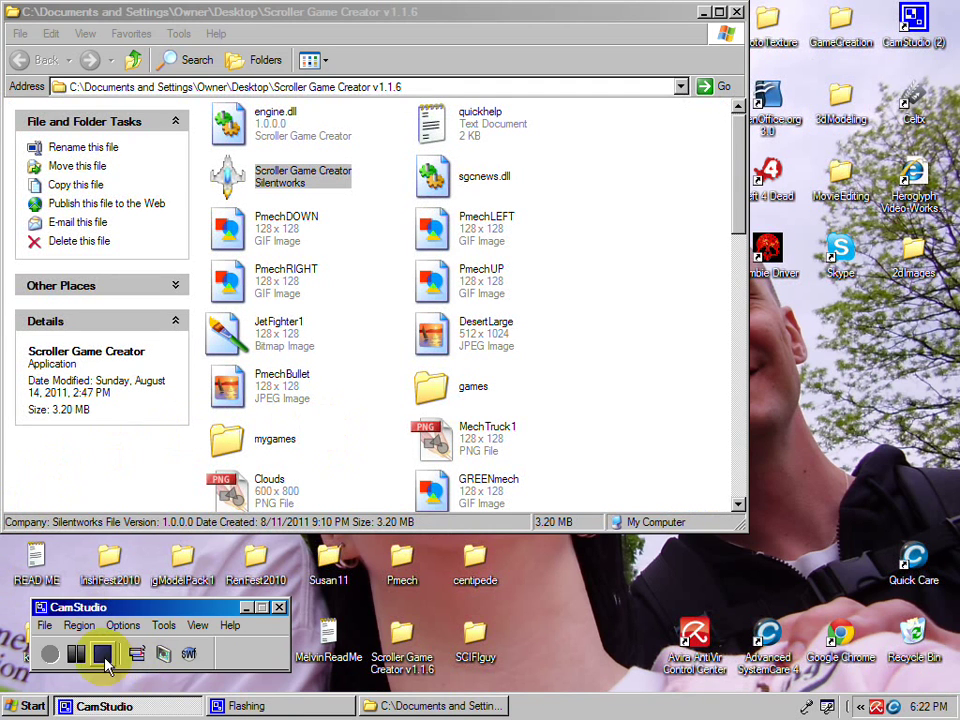